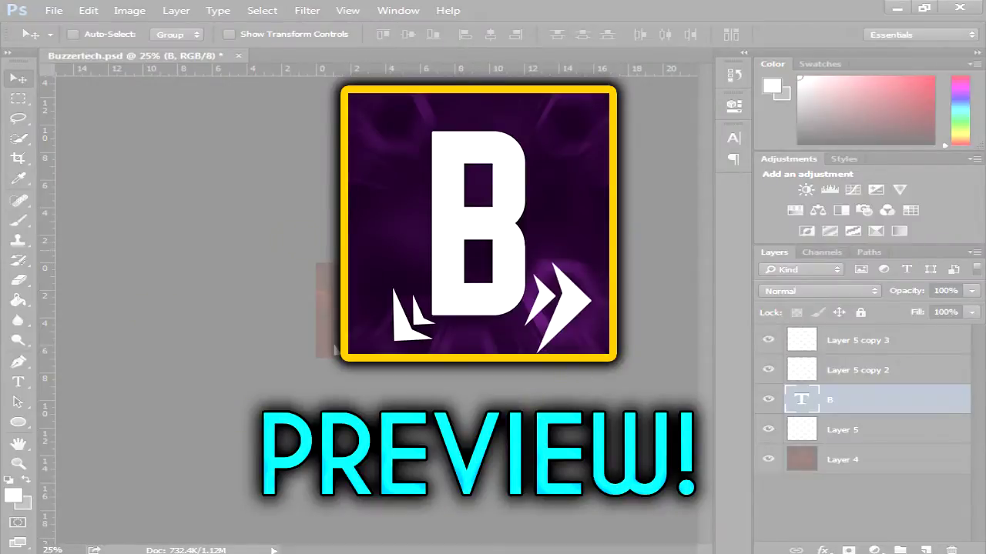
{"action": "left_click", "coordinate": [315, 251]}
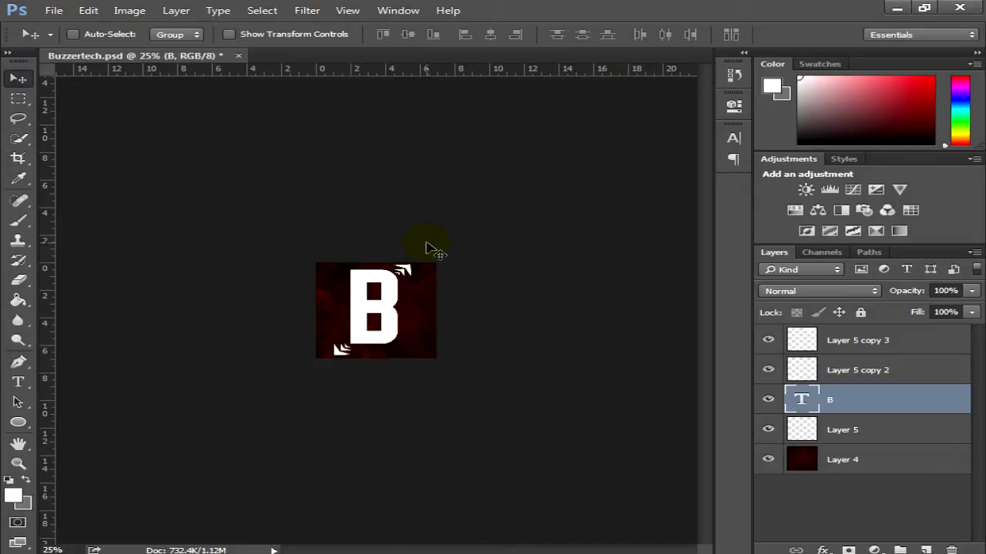
Step: Create a new 500 x 500 pixel document with a transparent background, named "Buzzertech Tutorial"
{"action": "left_click", "coordinate": [51, 10]}
{"action": "left_click", "coordinate": [83, 29]}
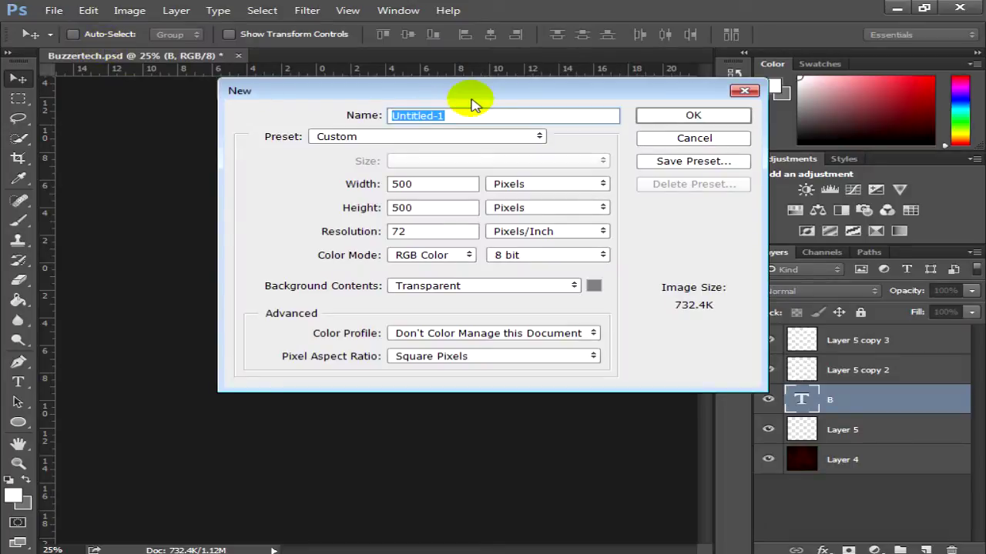
{"action": "type", "text": "Buzzertech Tutorial"}
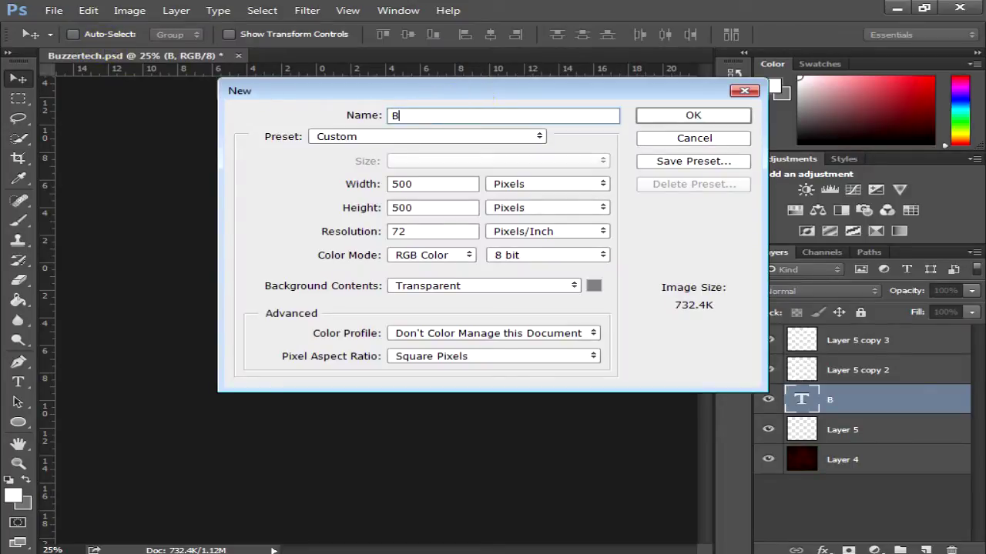
{"action": "double_click", "coordinate": [392, 183]}
{"action": "key", "text": "Tab"}
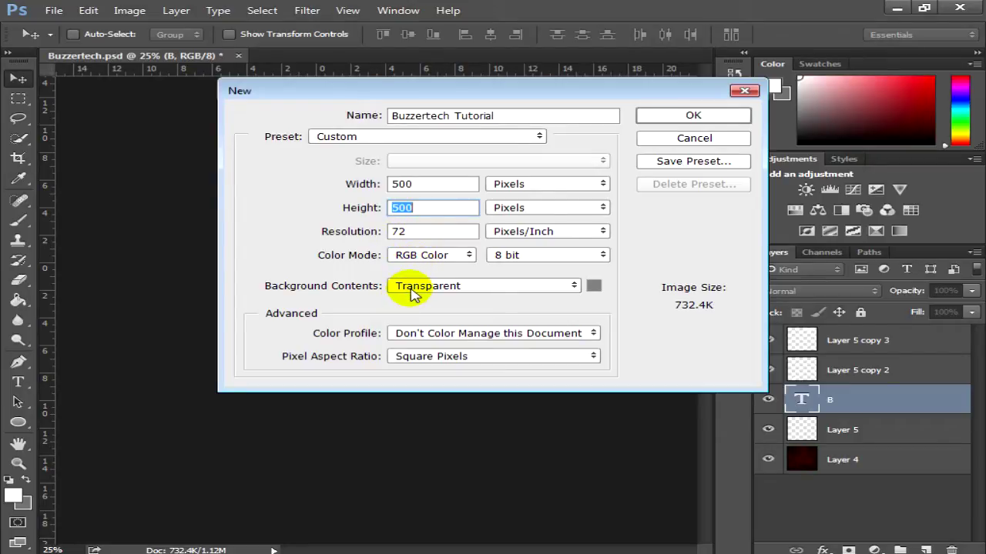
{"action": "left_click", "coordinate": [693, 115]}
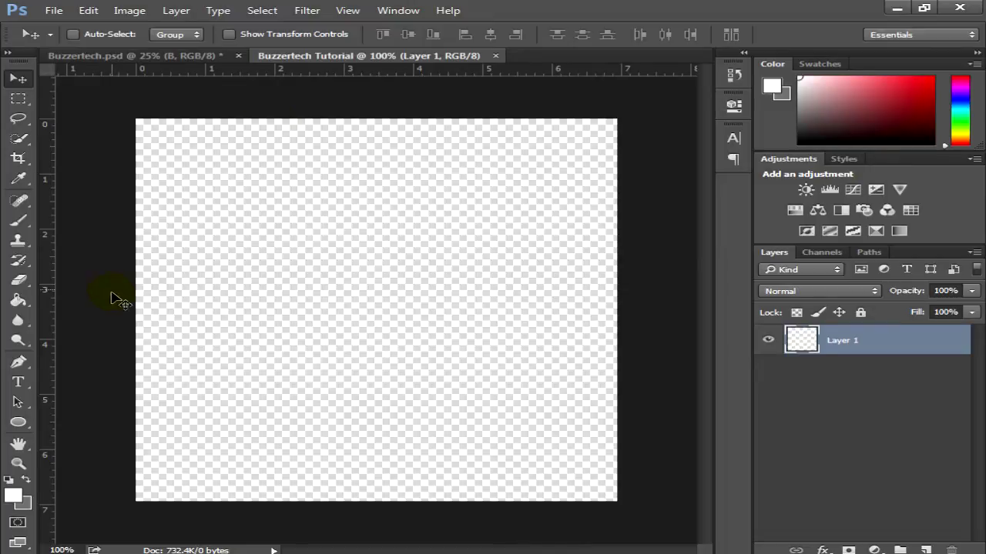
Step: Rename the document's only layer to "Background"
{"action": "double_click", "coordinate": [847, 342]}
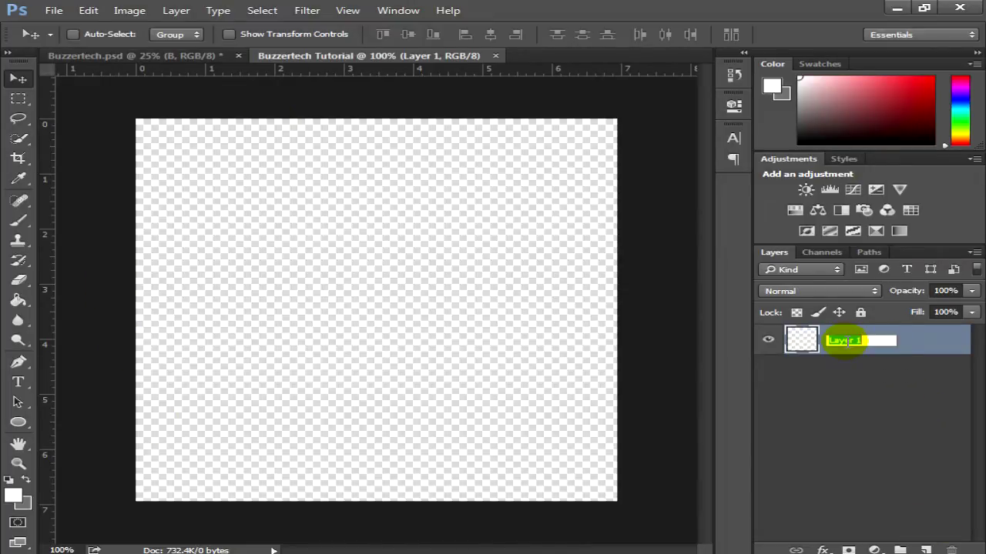
{"action": "type", "text": "Background"}
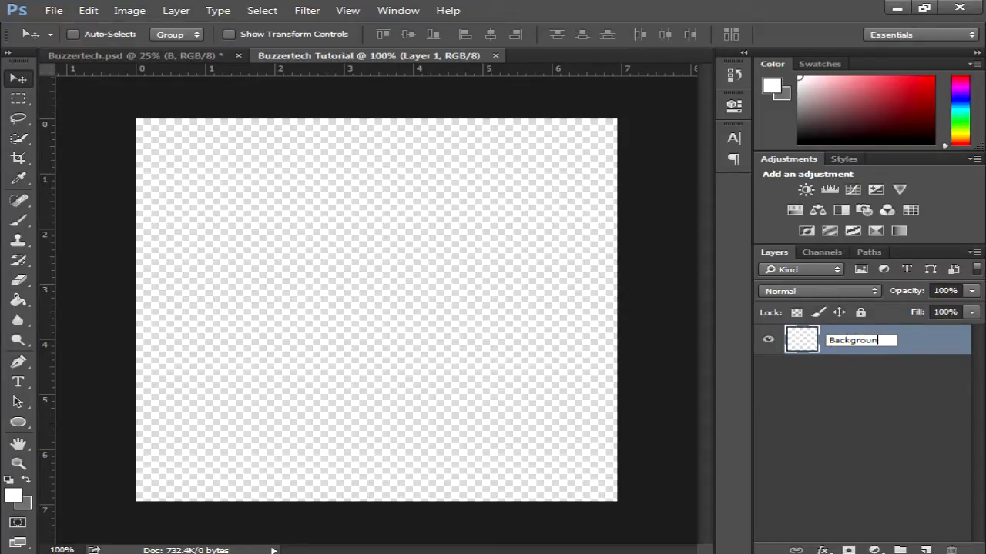
{"action": "left_click", "coordinate": [875, 375]}
{"action": "left_click", "coordinate": [869, 346]}
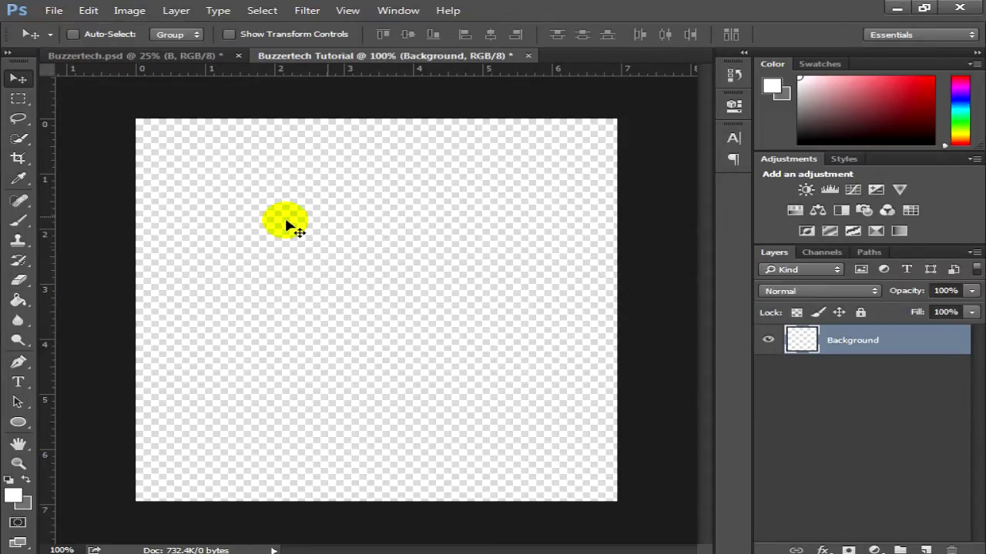
Step: Swap the foreground and background colours, and set the foreground to dark grey #252525
{"action": "left_click", "coordinate": [26, 478]}
{"action": "left_click", "coordinate": [13, 495]}
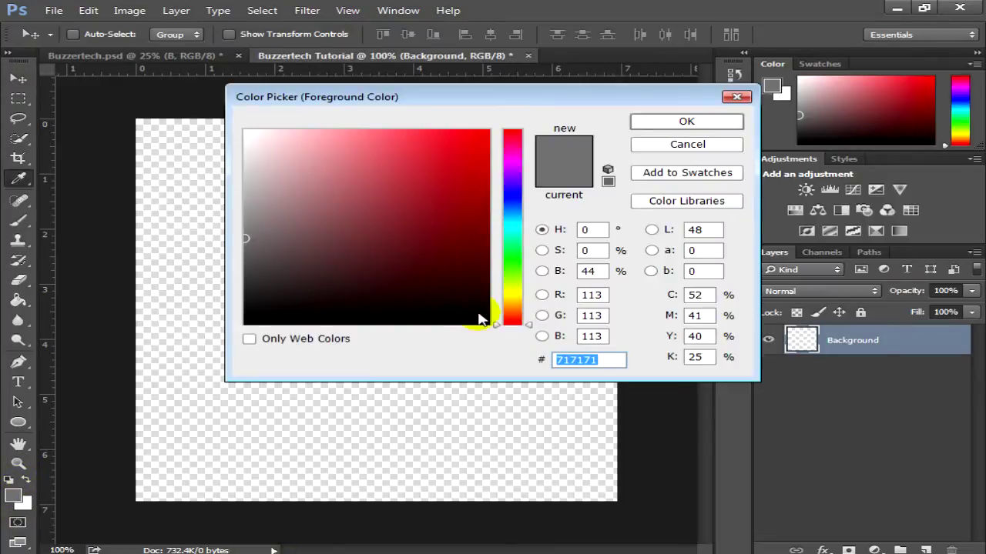
{"action": "left_click_drag", "start_coordinate": [319, 231], "coordinate": [165, 310]}
{"action": "left_click", "coordinate": [573, 185]}
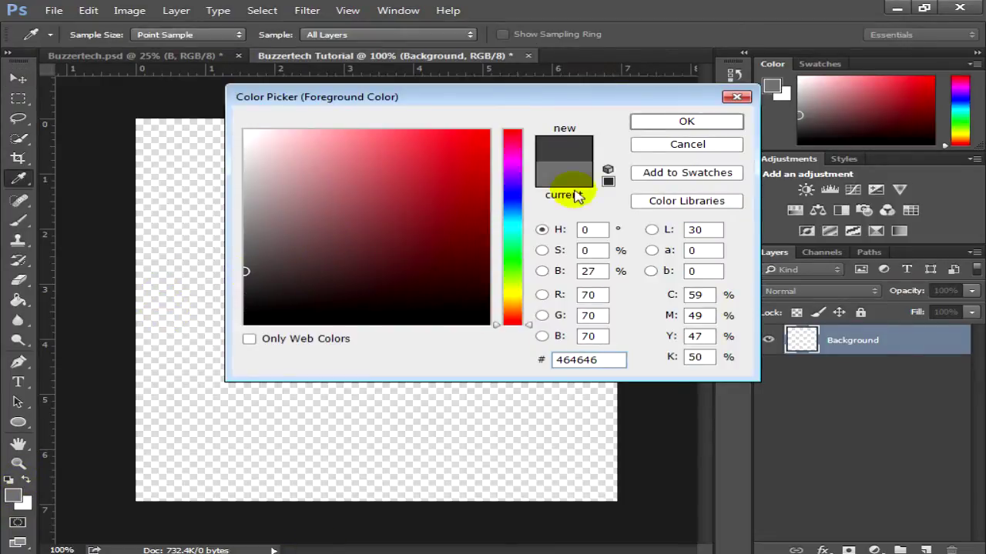
{"action": "left_click", "coordinate": [685, 121]}
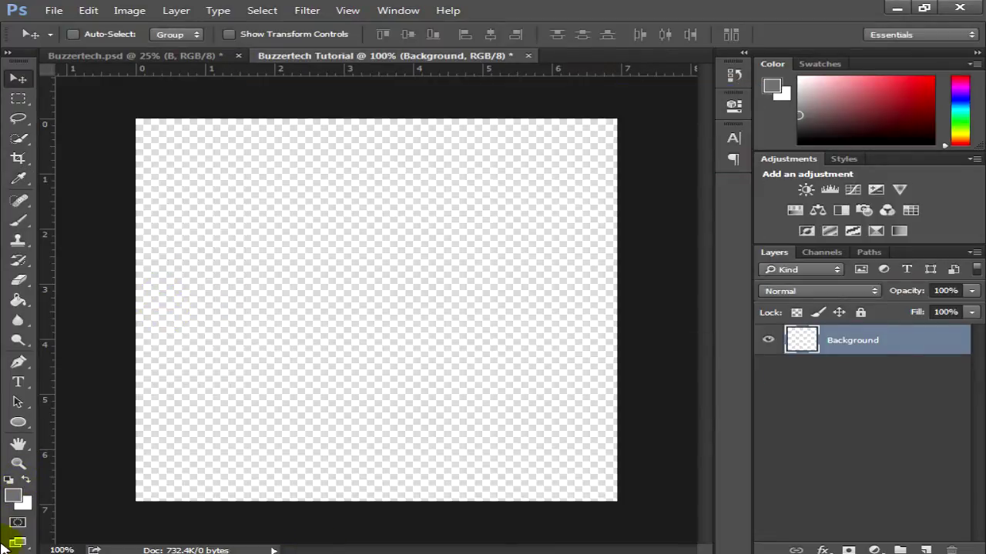
{"action": "left_click", "coordinate": [11, 497]}
{"action": "mouse_move", "coordinate": [282, 226]}
{"action": "left_mouse_down"}
{"action": "mouse_move", "coordinate": [220, 286]}
{"action": "mouse_move", "coordinate": [186, 295]}
{"action": "left_mouse_up"}
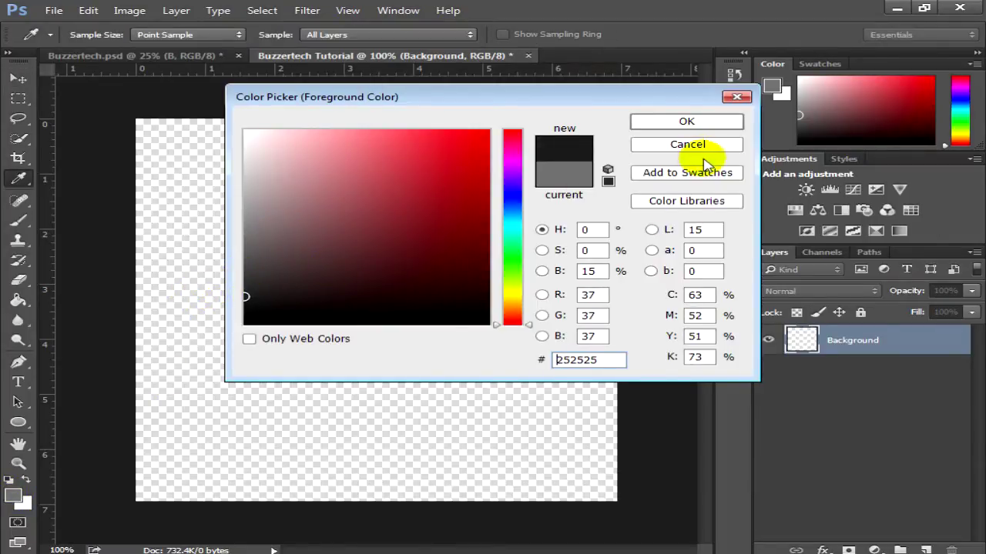
{"action": "left_click", "coordinate": [685, 121]}
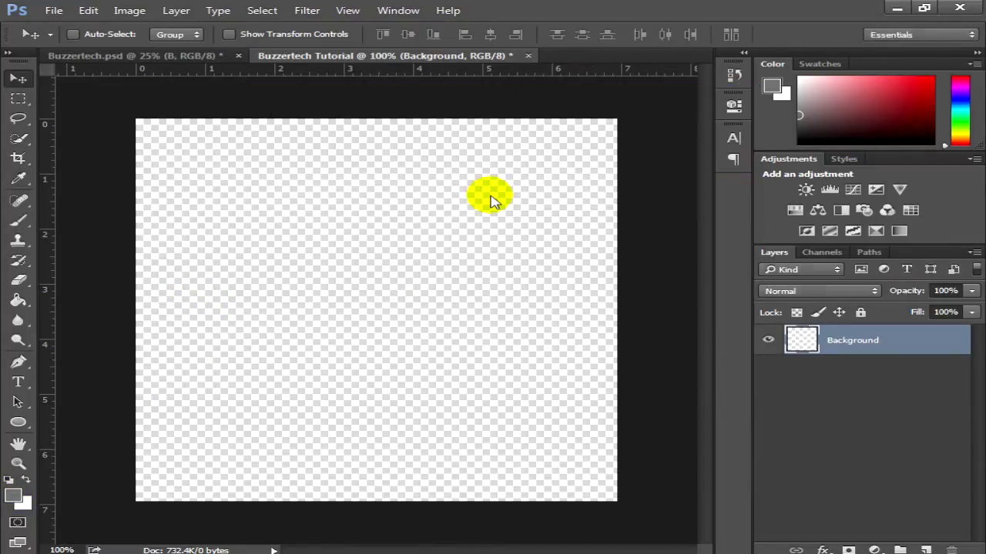
Step: Fill the Background layer with the dark grey foreground colour using the Paint Bucket tool
{"action": "left_click", "coordinate": [19, 300]}
{"action": "right_click", "coordinate": [19, 300]}
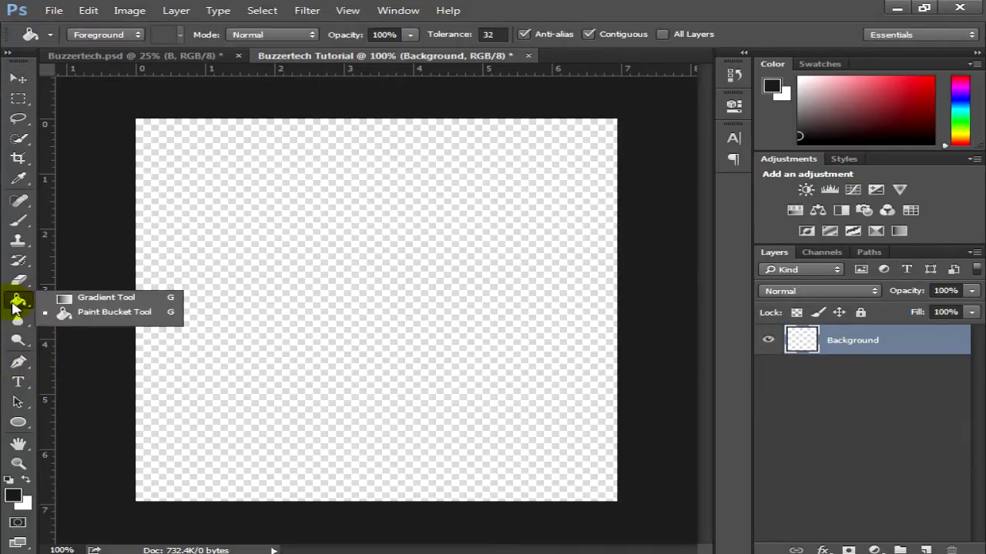
{"action": "left_click", "coordinate": [85, 302]}
{"action": "right_click", "coordinate": [20, 306]}
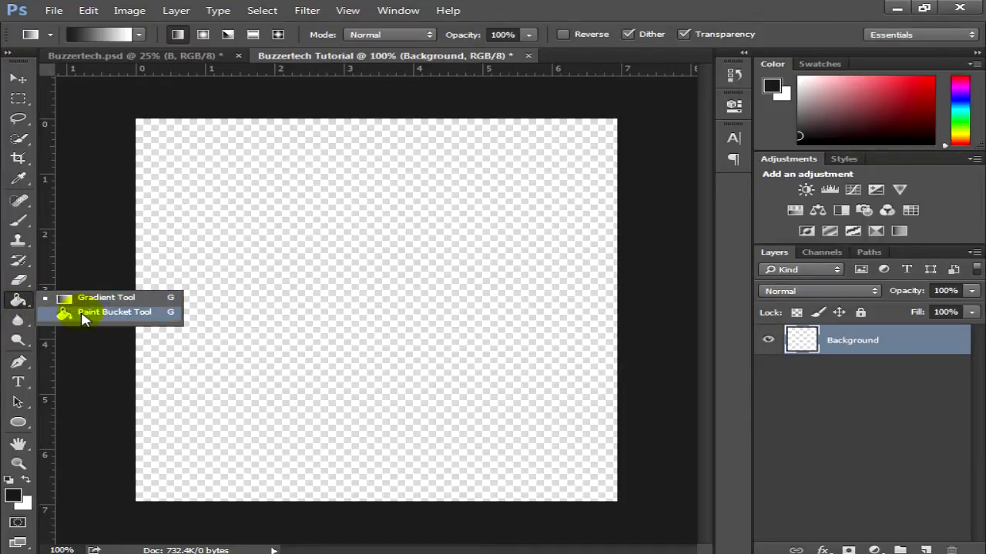
{"action": "left_click", "coordinate": [71, 312]}
{"action": "left_click", "coordinate": [343, 285]}
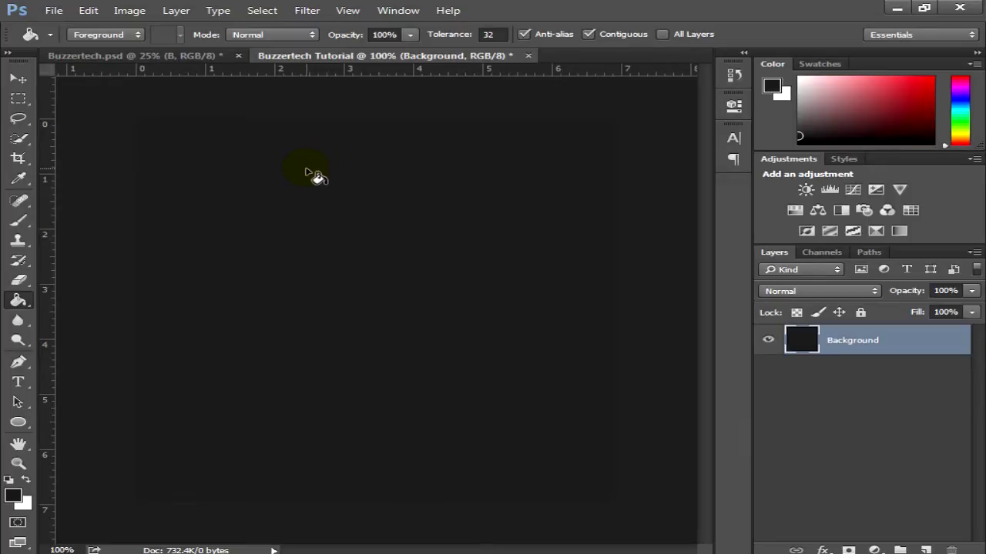
Step: Add a new layer above Background and render the Clouds filter on it
{"action": "left_click", "coordinate": [926, 550]}
{"action": "left_click", "coordinate": [307, 10]}
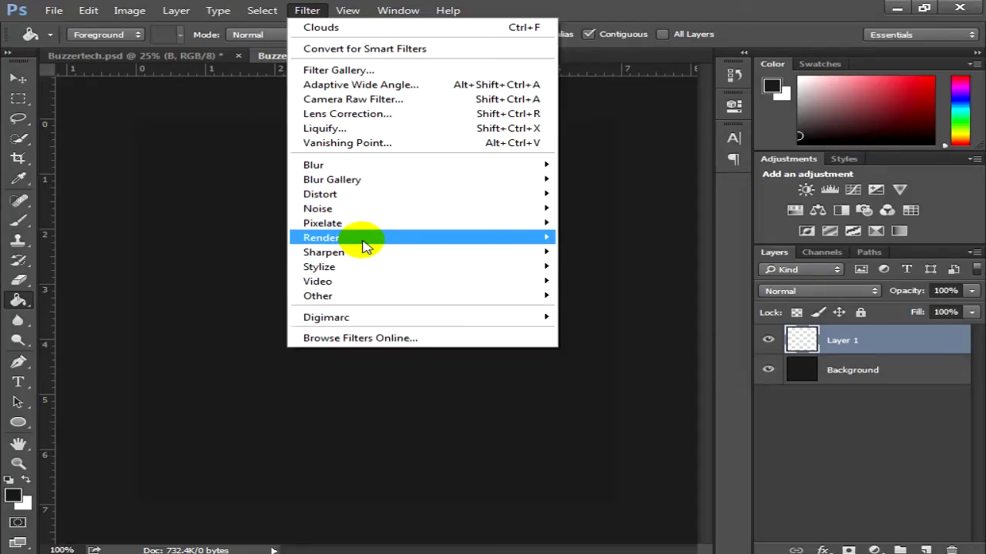
{"action": "mouse_move", "coordinate": [359, 240]}
{"action": "left_click", "coordinate": [593, 239]}
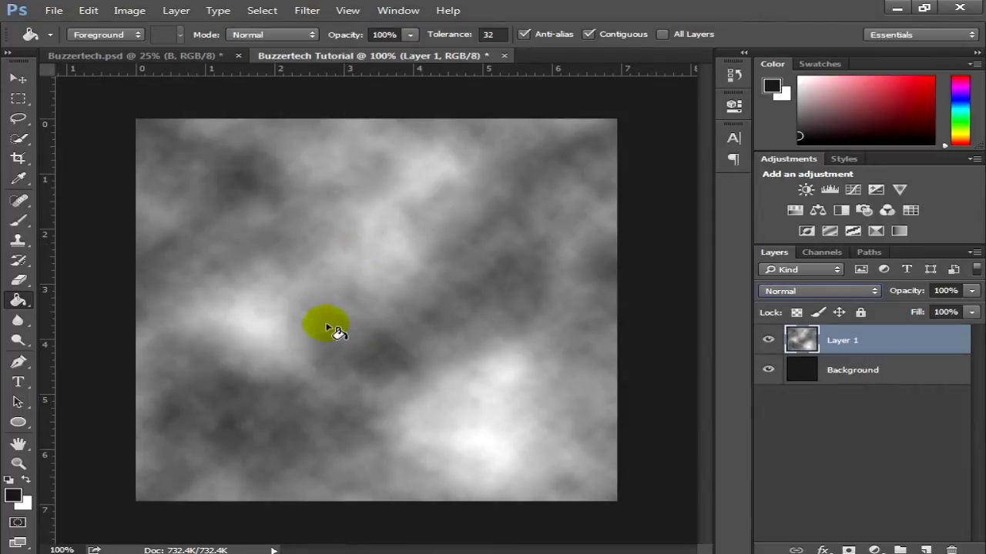
Step: Set the clouds layer's blending mode to Overlay and its opacity to 45%
{"action": "left_click", "coordinate": [18, 78]}
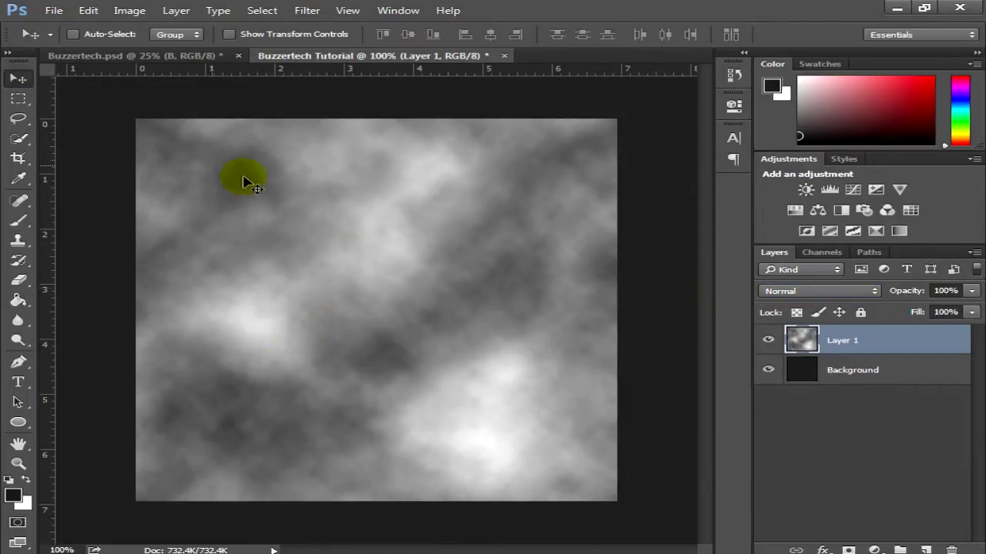
{"action": "left_click", "coordinate": [817, 291]}
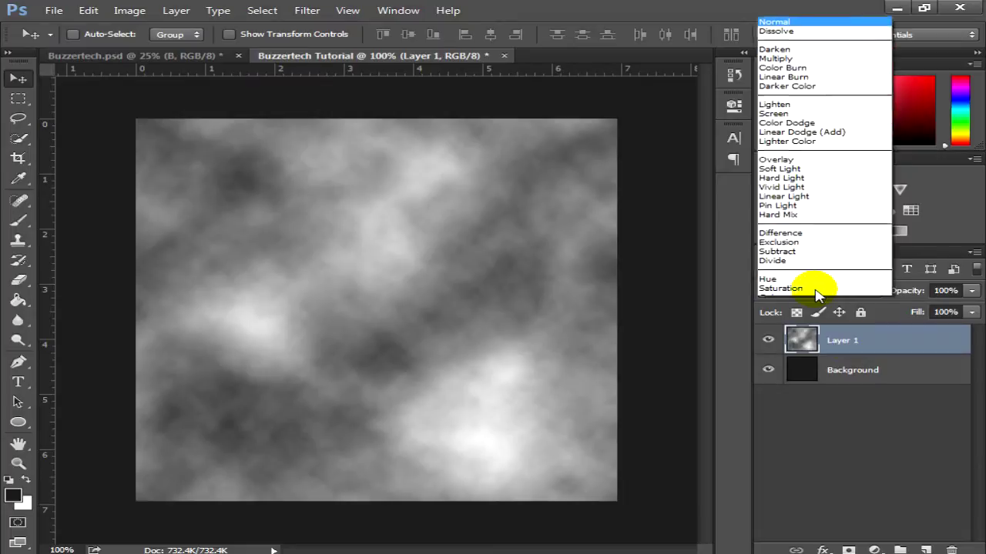
{"action": "left_click", "coordinate": [832, 144]}
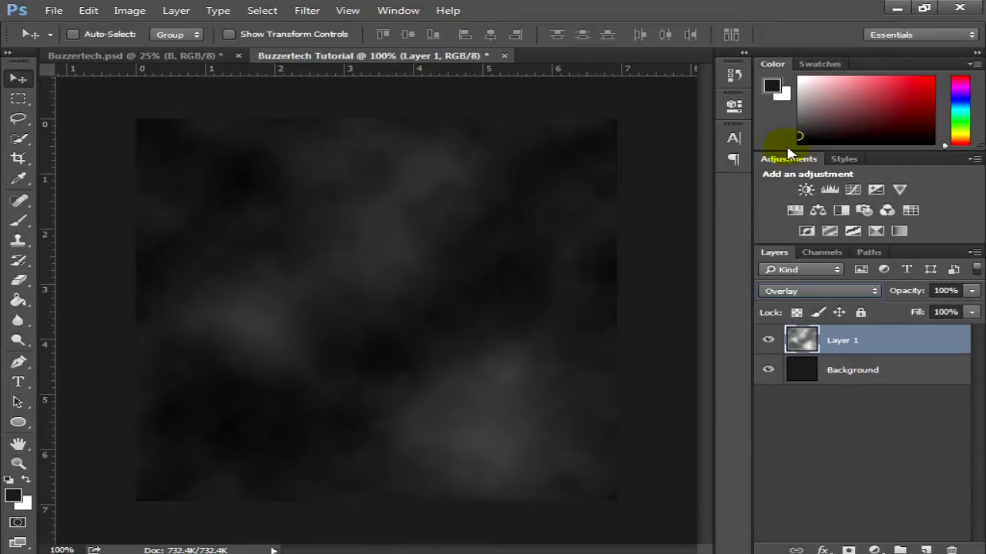
{"action": "left_click", "coordinate": [972, 291]}
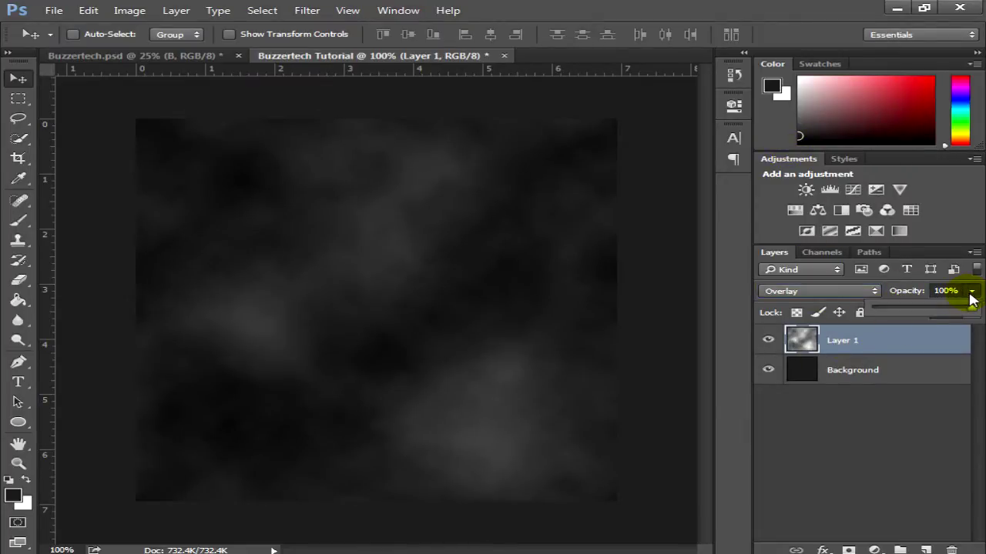
{"action": "left_click", "coordinate": [969, 291]}
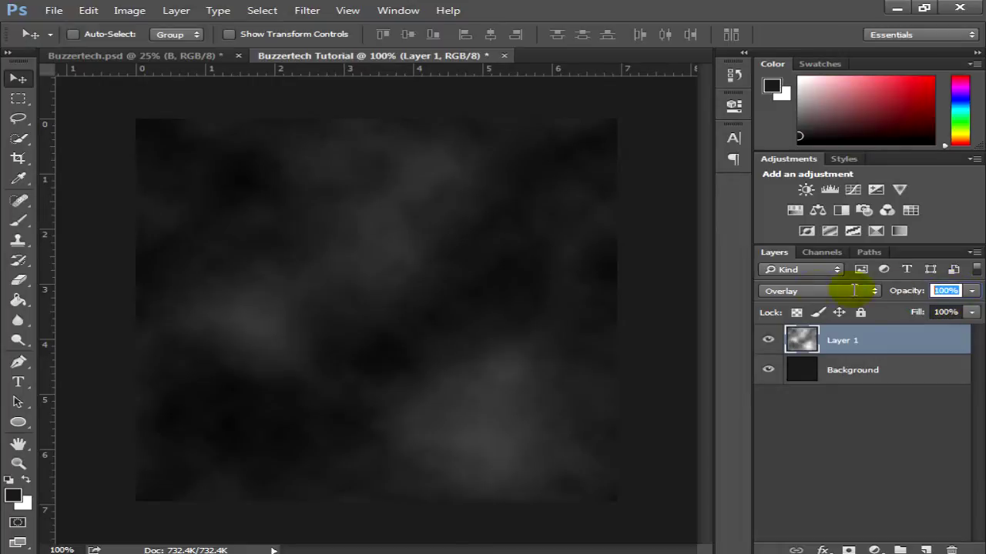
{"action": "type", "text": "45"}
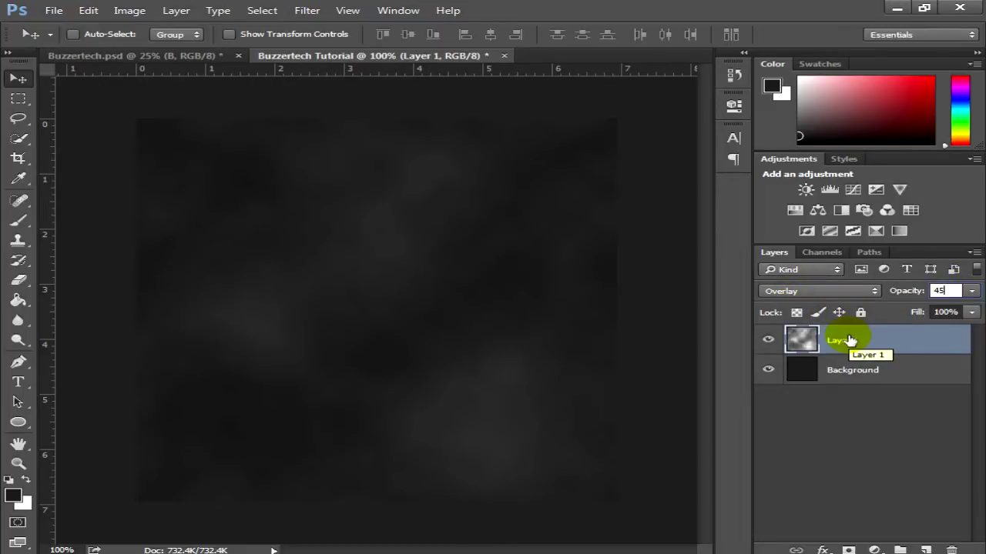
Step: Merge the clouds layer and the Background layer into one layer
{"action": "left_click", "coordinate": [880, 371], "text": "shift"}
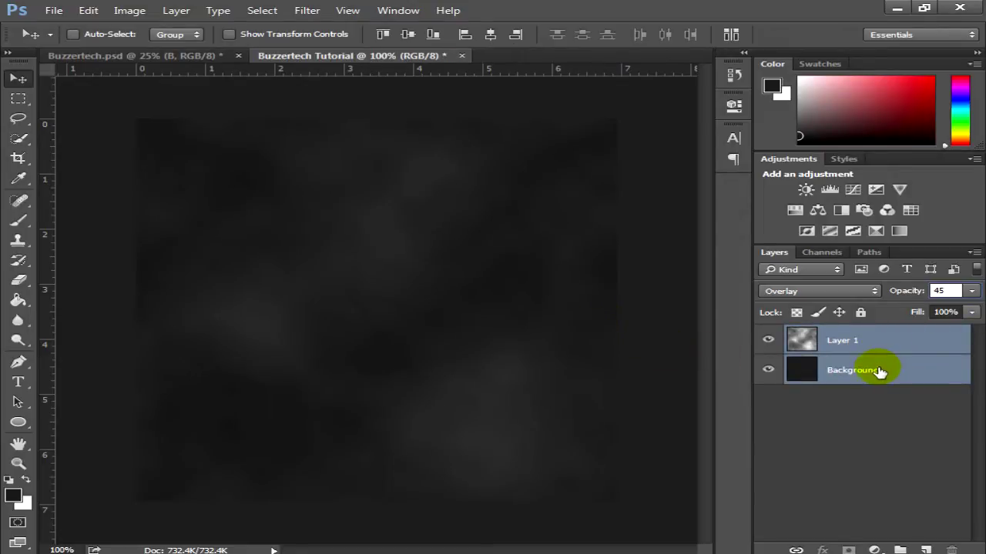
{"action": "left_click", "coordinate": [865, 348]}
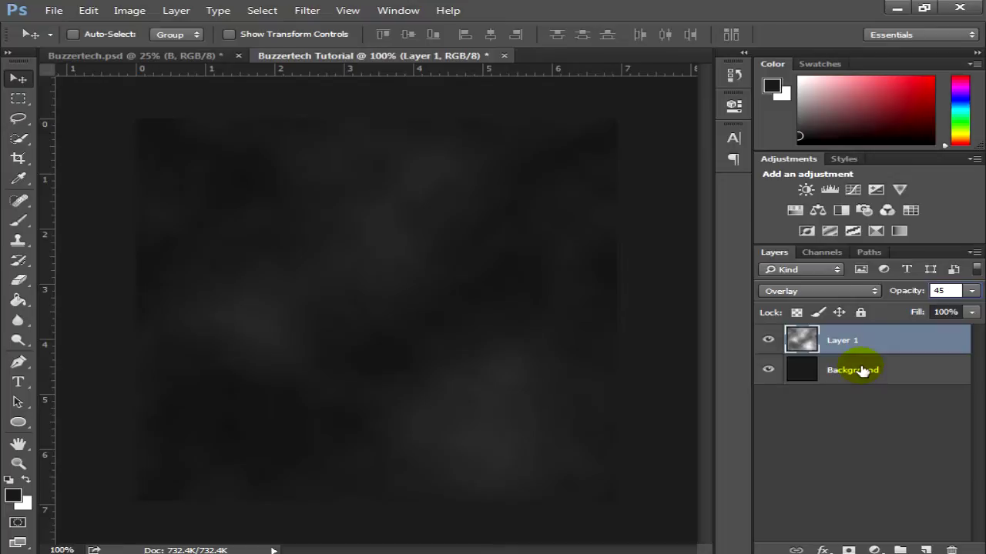
{"action": "left_click", "coordinate": [860, 373], "text": "shift"}
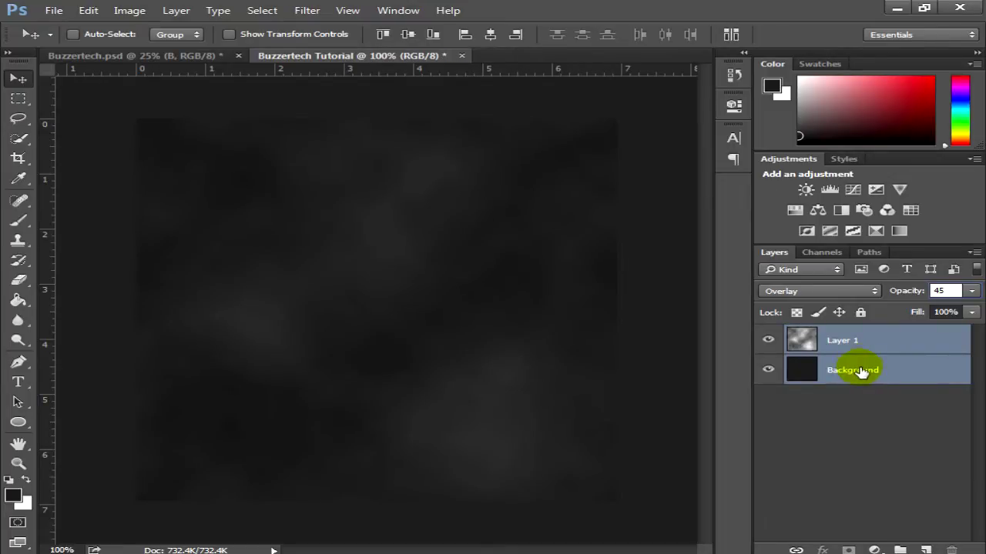
{"action": "key", "text": "ctrl+e"}
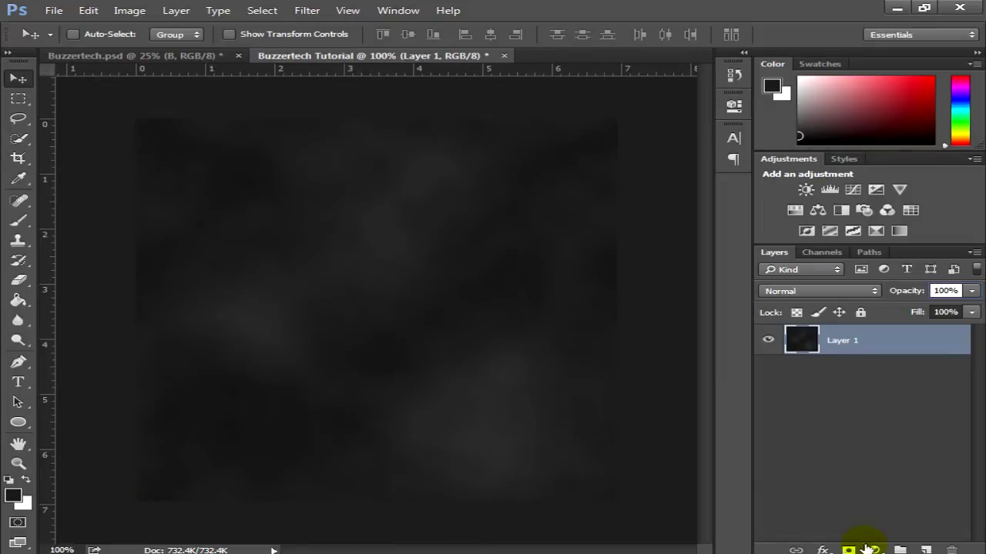
Step: Add a new empty layer above the merged background and choose the 981 px diamond-row preset for the Brush tool
{"action": "left_click", "coordinate": [925, 550]}
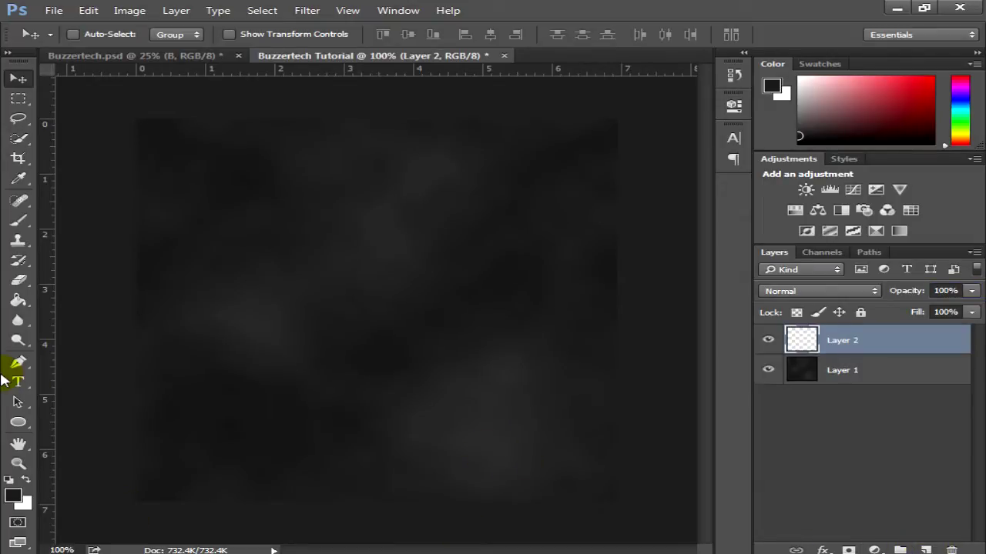
{"action": "left_click", "coordinate": [23, 282]}
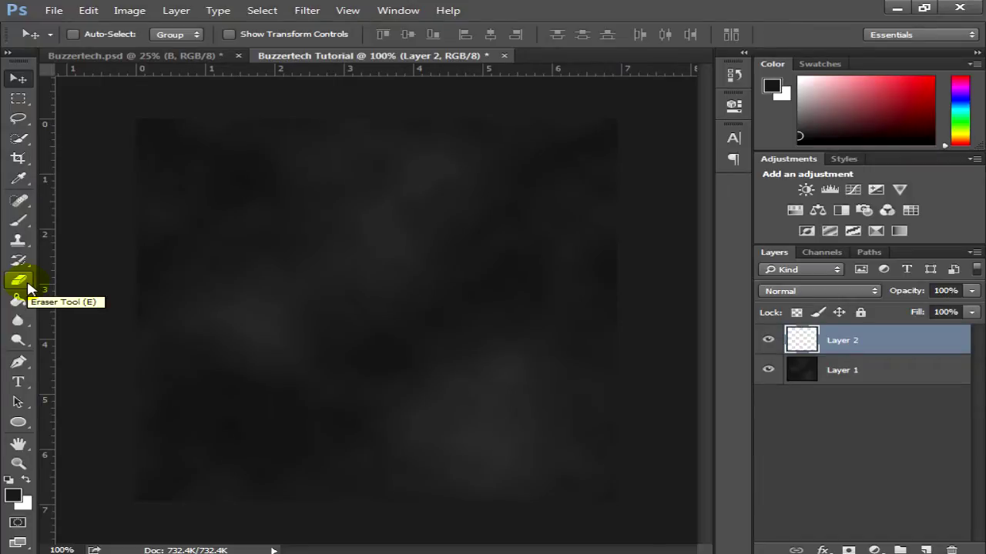
{"action": "left_click", "coordinate": [17, 222]}
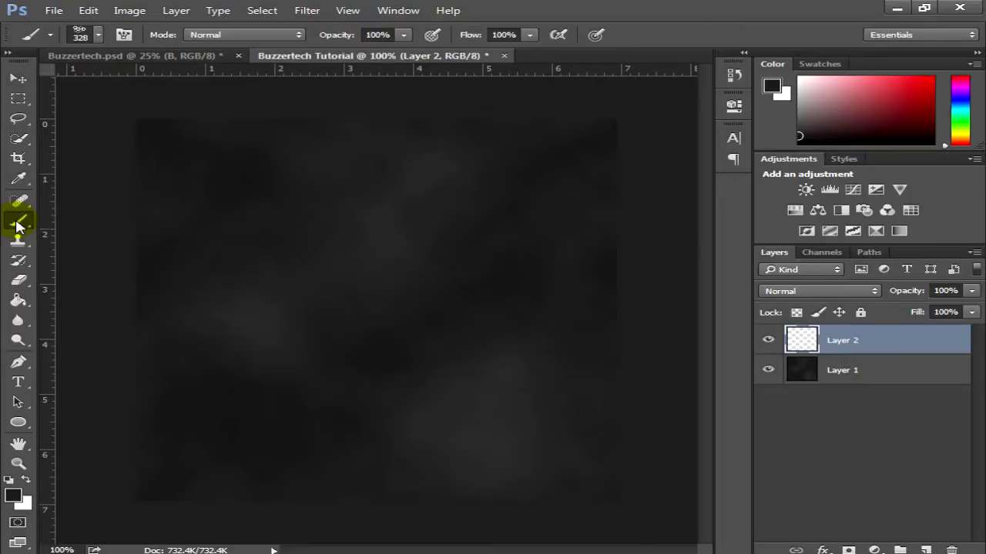
{"action": "left_click", "coordinate": [98, 36]}
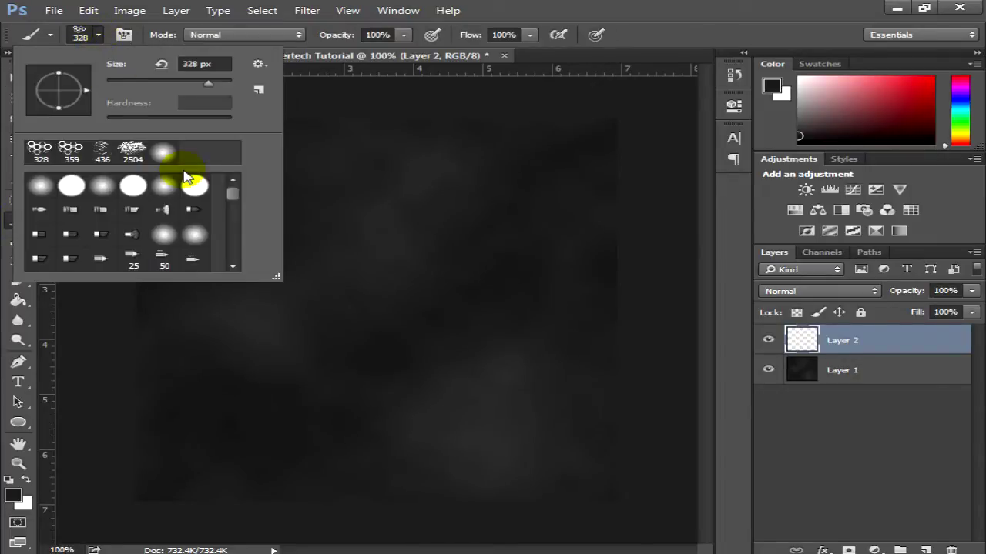
{"action": "left_click_drag", "start_coordinate": [234, 192], "coordinate": [229, 252]}
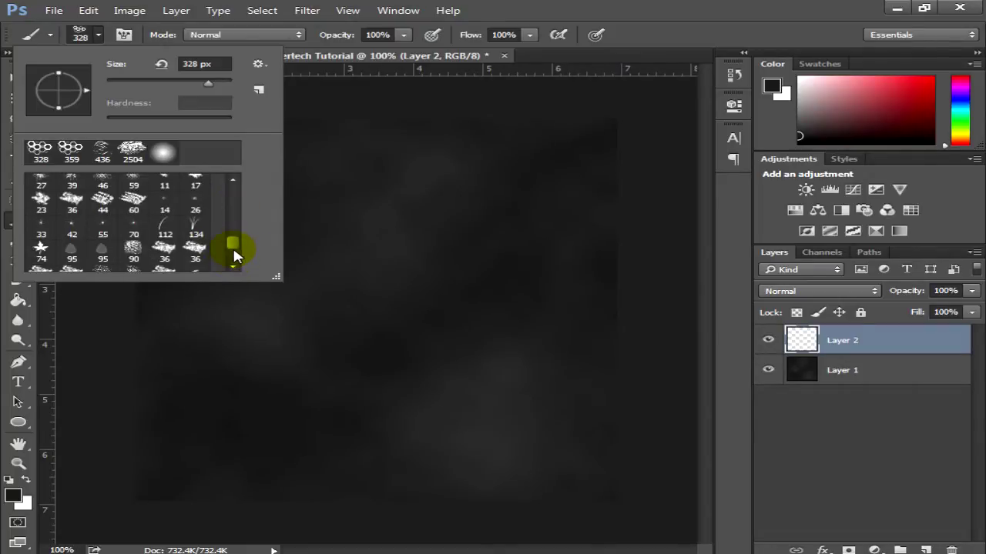
{"action": "left_click", "coordinate": [236, 254]}
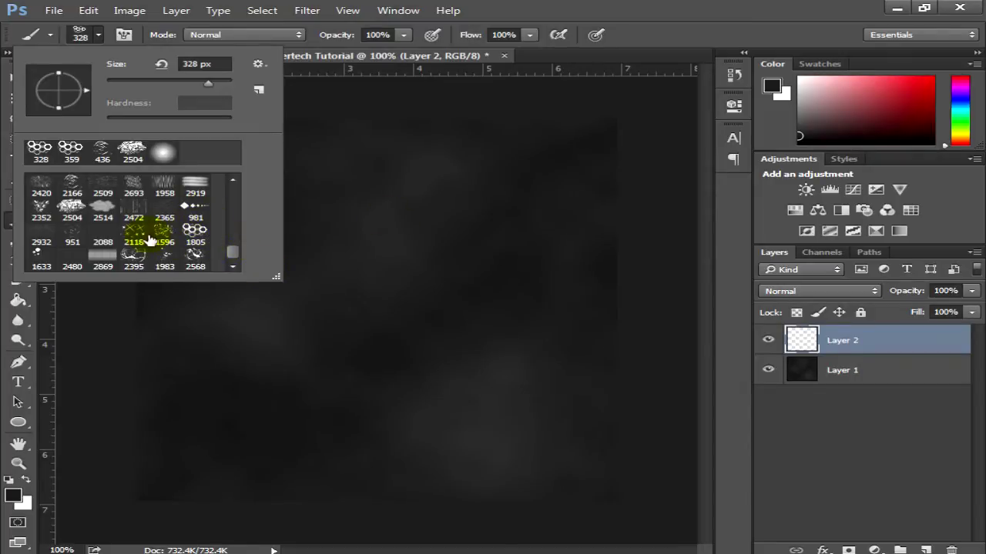
{"action": "left_click", "coordinate": [196, 208]}
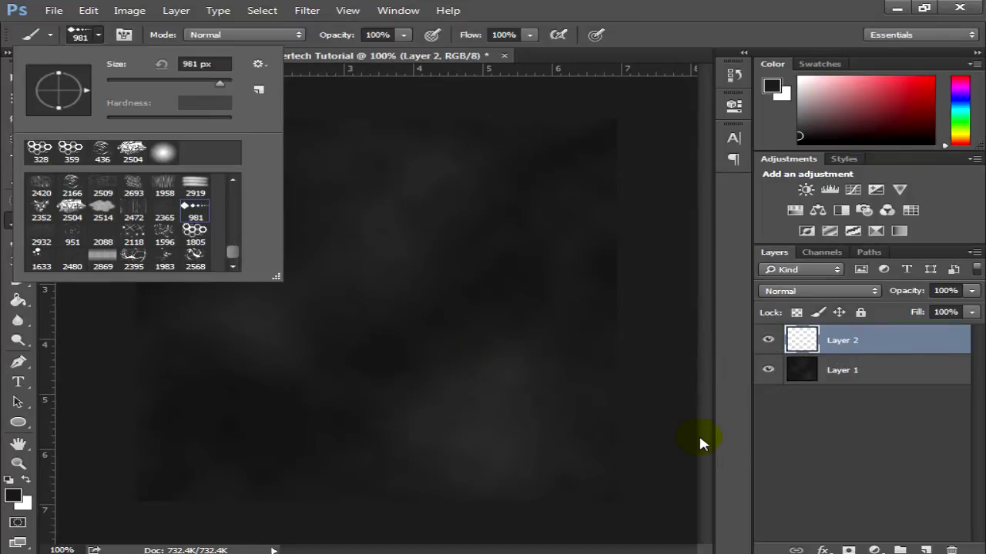
Step: Choose the 1805 px hexagon-cluster preset for the Brush tool and reduce its size to 483 px
{"action": "left_click", "coordinate": [164, 235]}
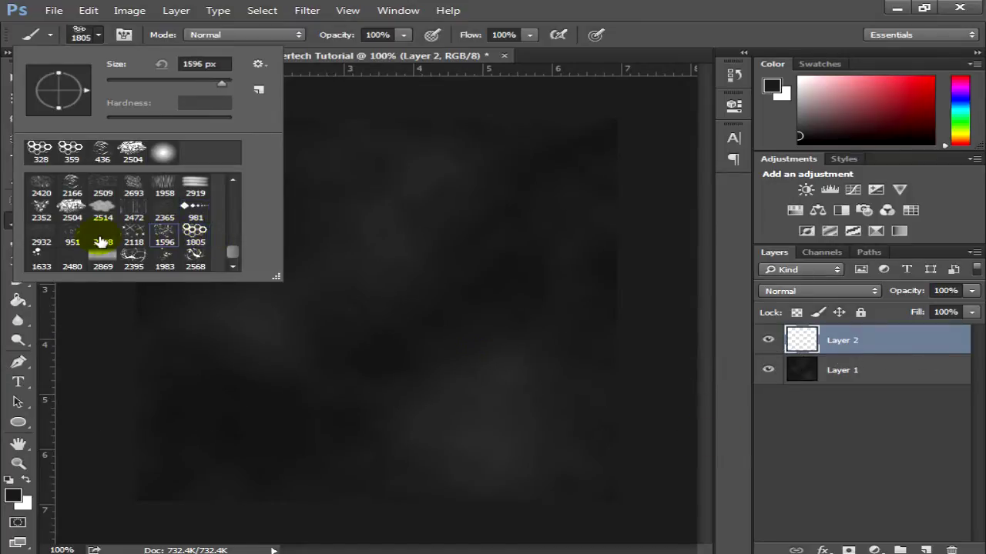
{"action": "left_click", "coordinate": [195, 231]}
{"action": "scroll", "coordinate": [111, 224], "scroll_direction": "up", "scroll_amount": 3}
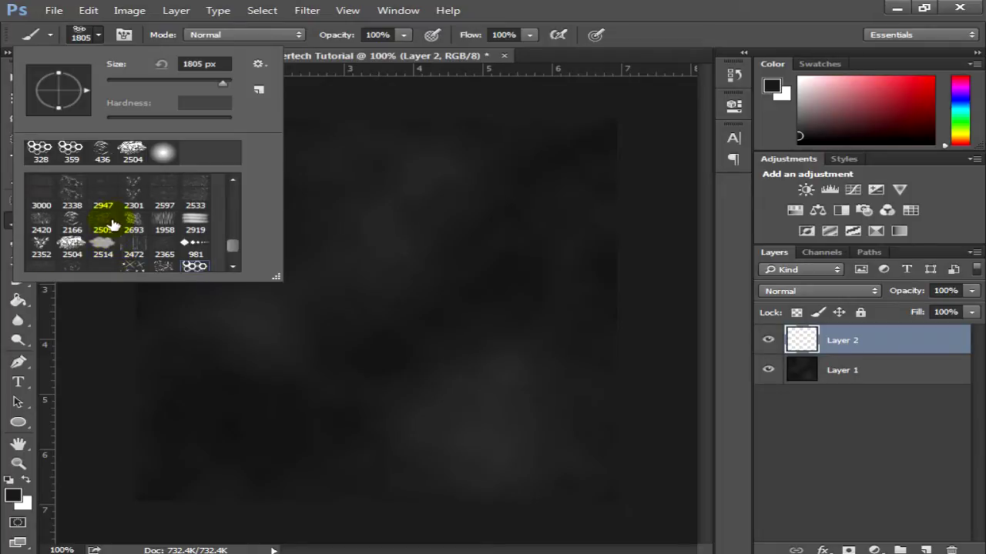
{"action": "scroll", "coordinate": [114, 224], "scroll_direction": "down", "scroll_amount": 2}
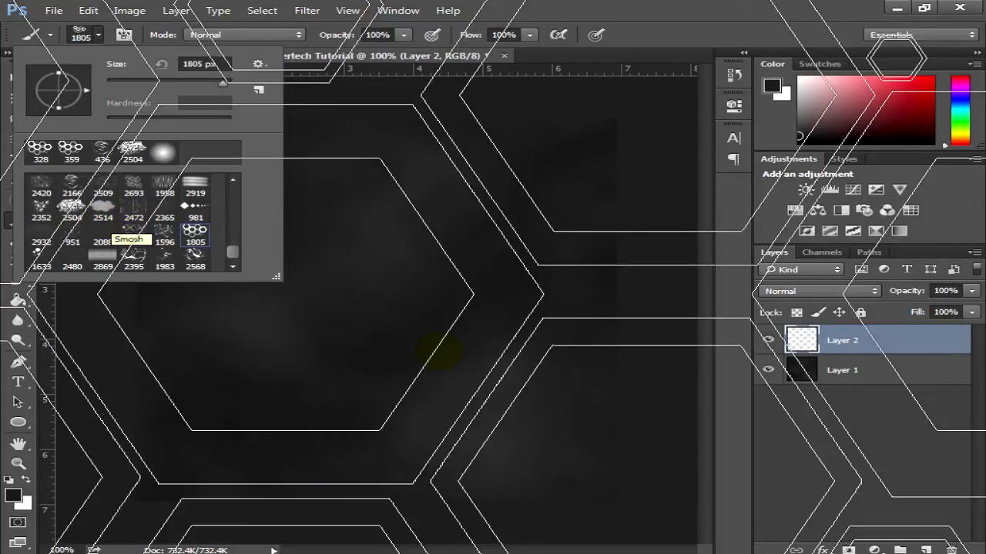
{"action": "left_click_drag", "start_coordinate": [212, 80], "coordinate": [221, 83]}
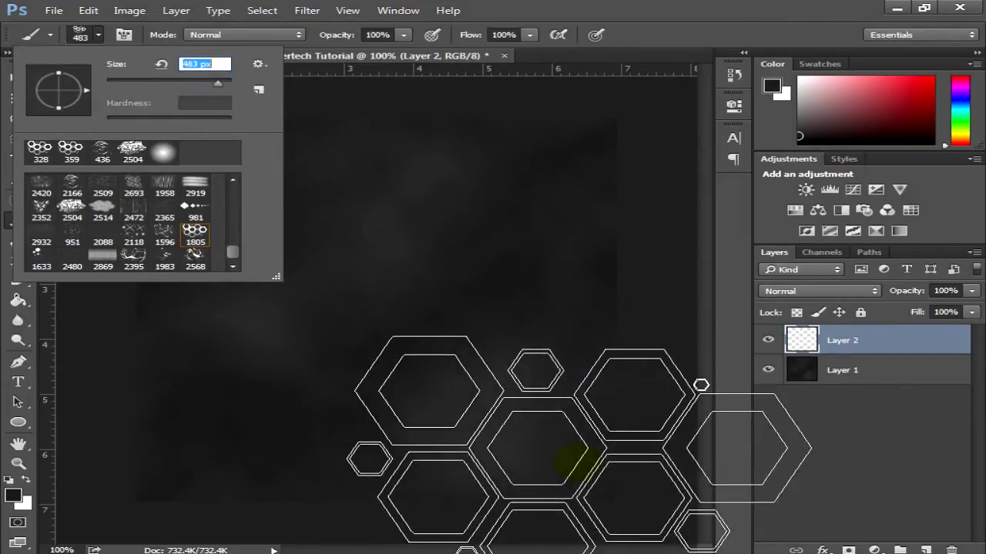
{"action": "left_click", "coordinate": [847, 342]}
{"action": "left_click", "coordinate": [878, 341]}
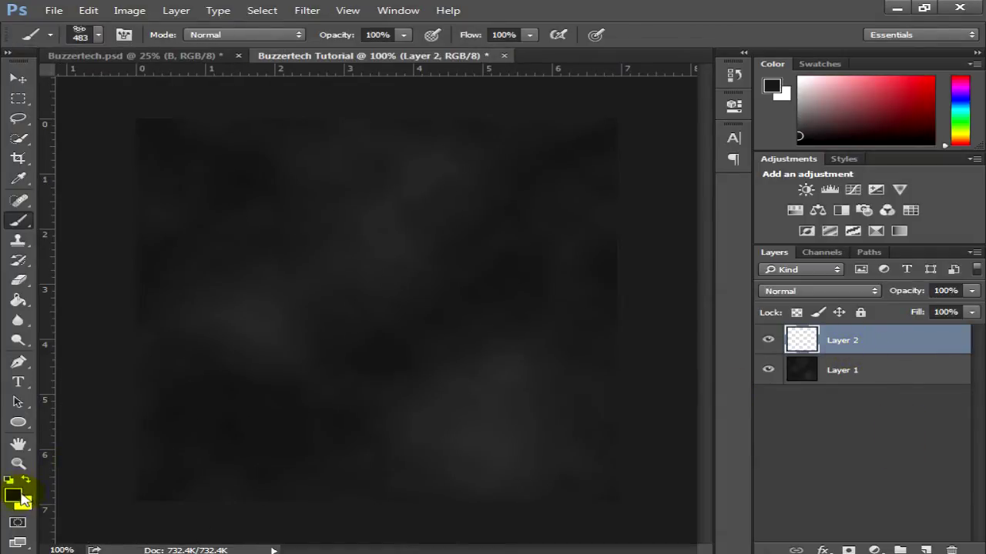
Step: Swap the foreground colour to white and stamp partial hexagon clusters once at each of the canvas's four corners on Layer 2
{"action": "left_click", "coordinate": [25, 478]}
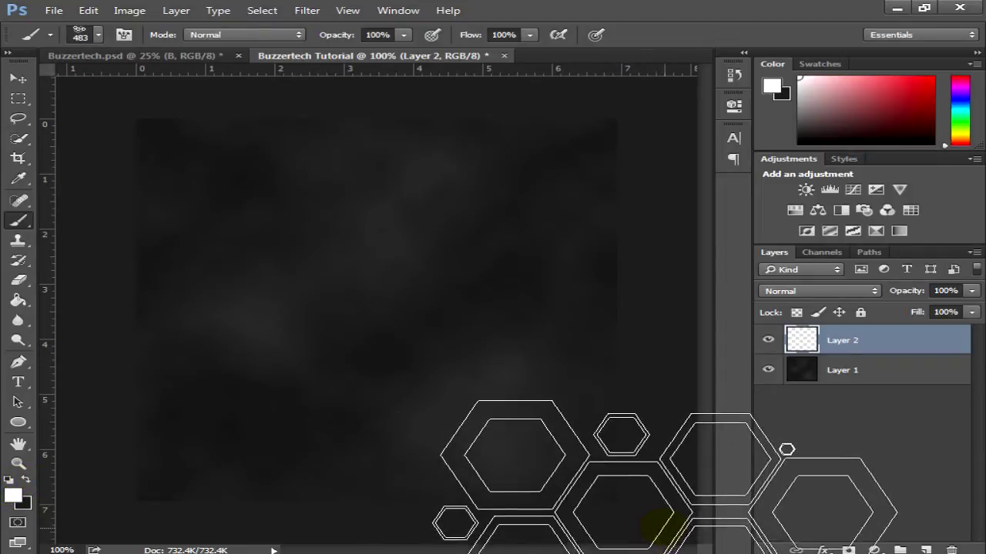
{"action": "left_click", "coordinate": [672, 489]}
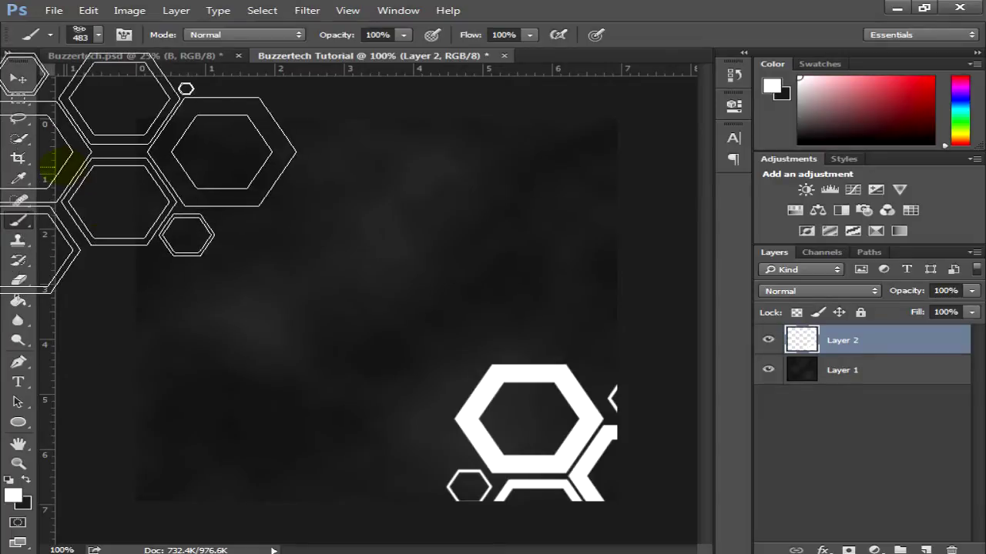
{"action": "left_click", "coordinate": [131, 216]}
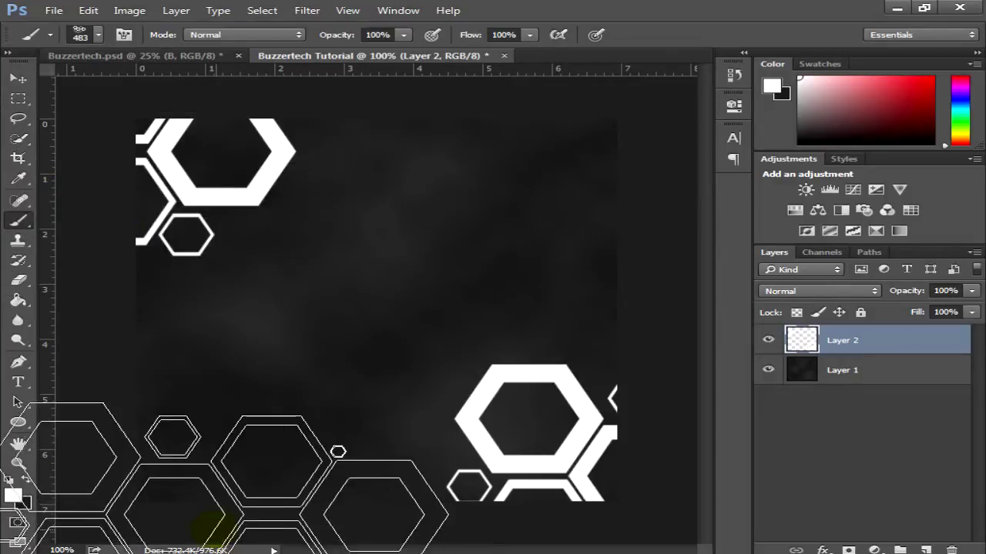
{"action": "left_click", "coordinate": [214, 495]}
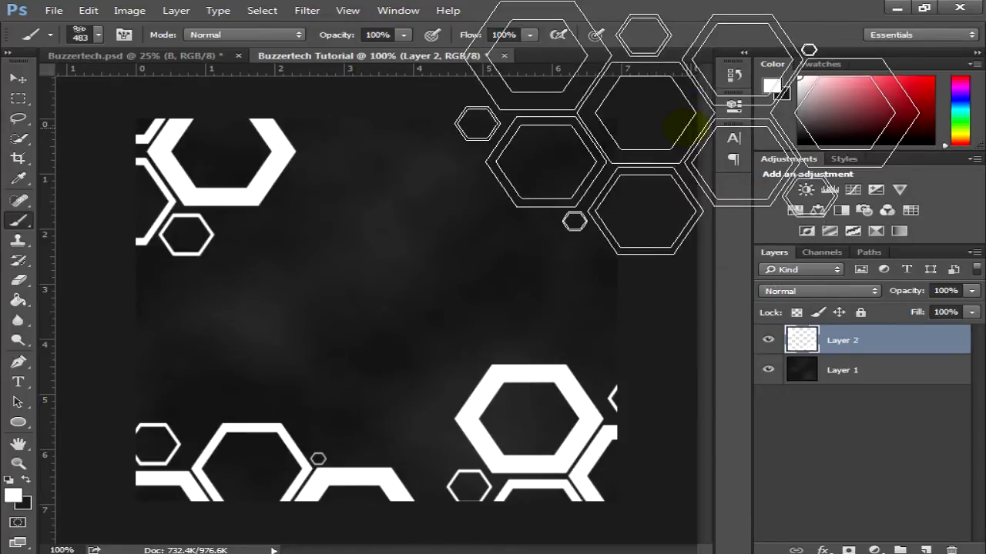
{"action": "left_click", "coordinate": [676, 130]}
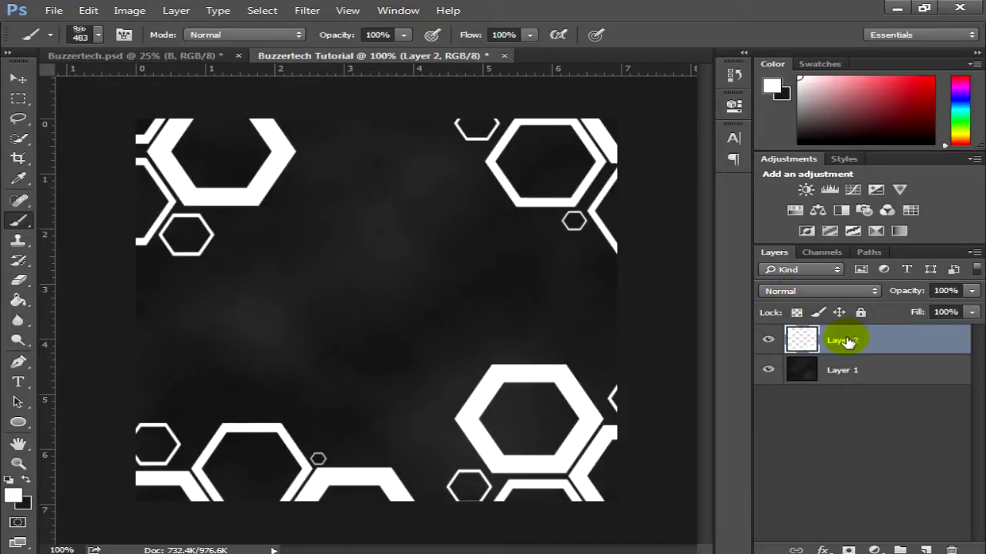
Step: Set the hexagon layer's blending mode to Overlay and its opacity to 67%
{"action": "left_click", "coordinate": [809, 291]}
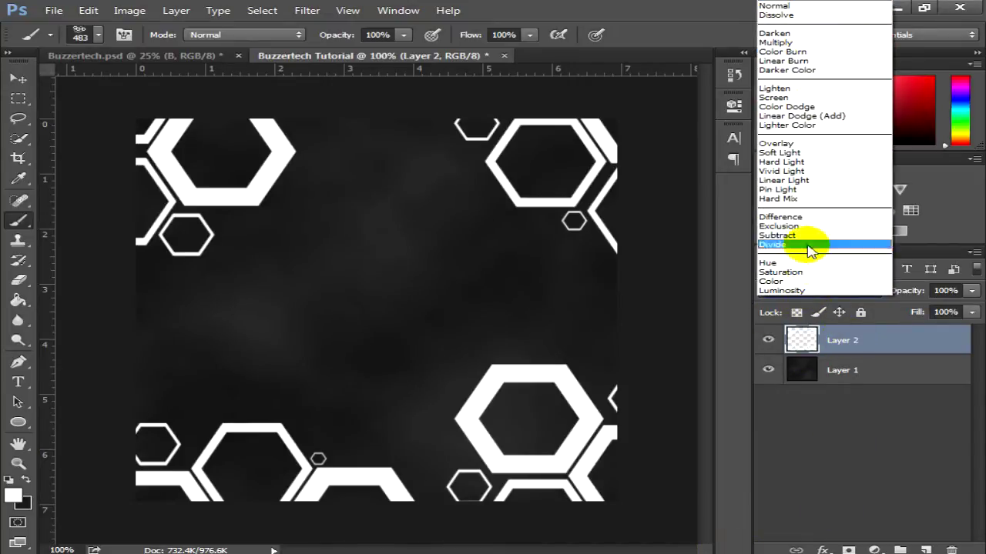
{"action": "left_click", "coordinate": [802, 139]}
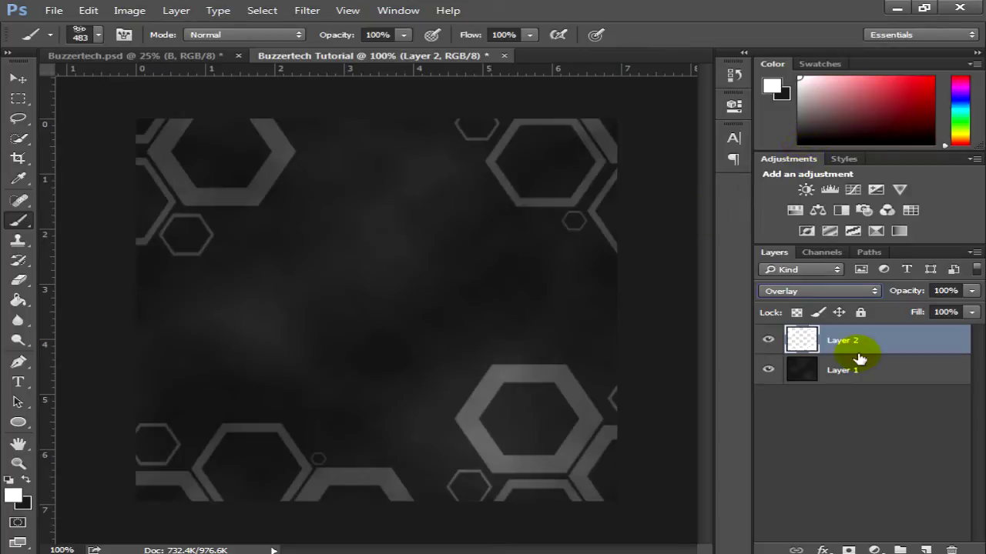
{"action": "left_click", "coordinate": [971, 290]}
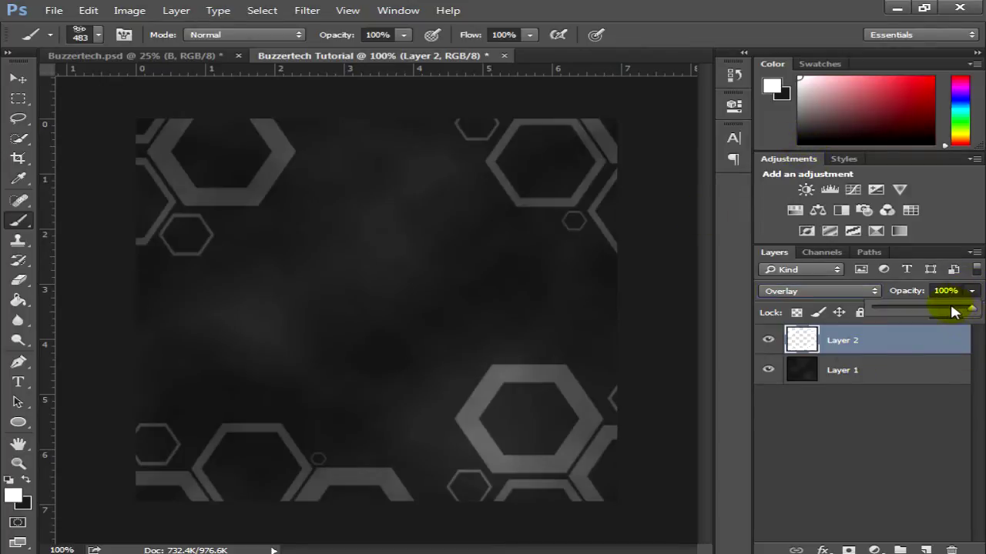
{"action": "left_click_drag", "start_coordinate": [953, 306], "coordinate": [940, 311]}
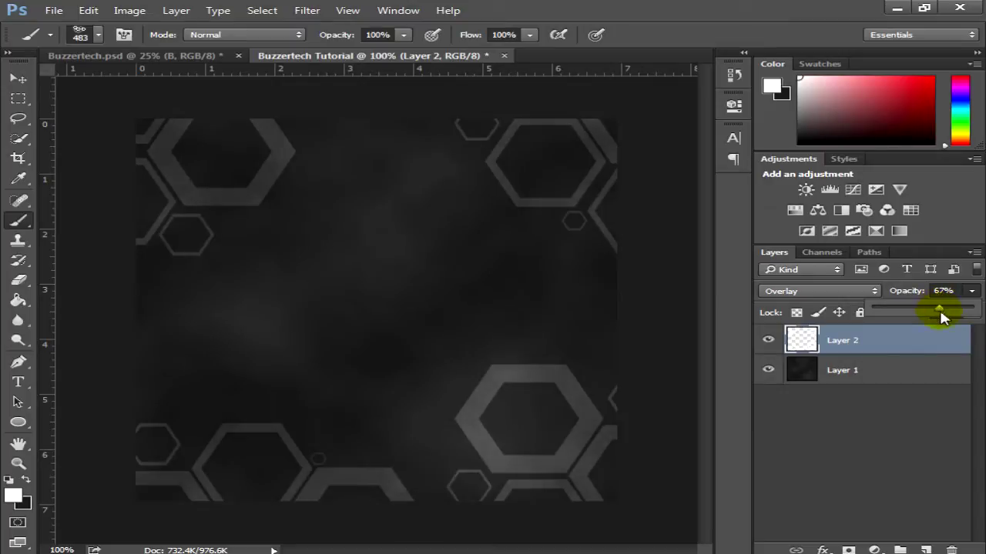
Step: Merge the hexagon layer with the cloud background layer and switch to the Move tool
{"action": "left_click", "coordinate": [868, 369], "text": "shift"}
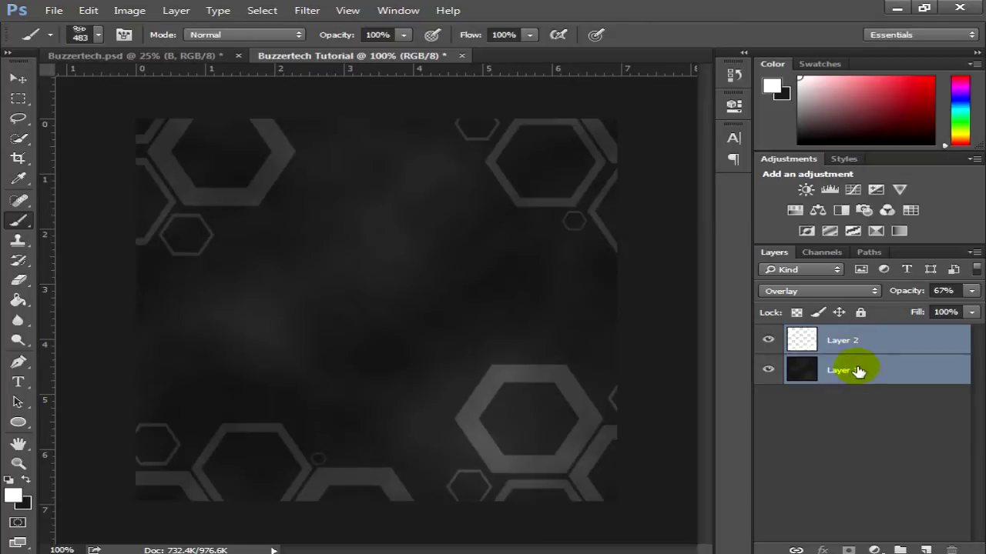
{"action": "key", "text": "ctrl+e"}
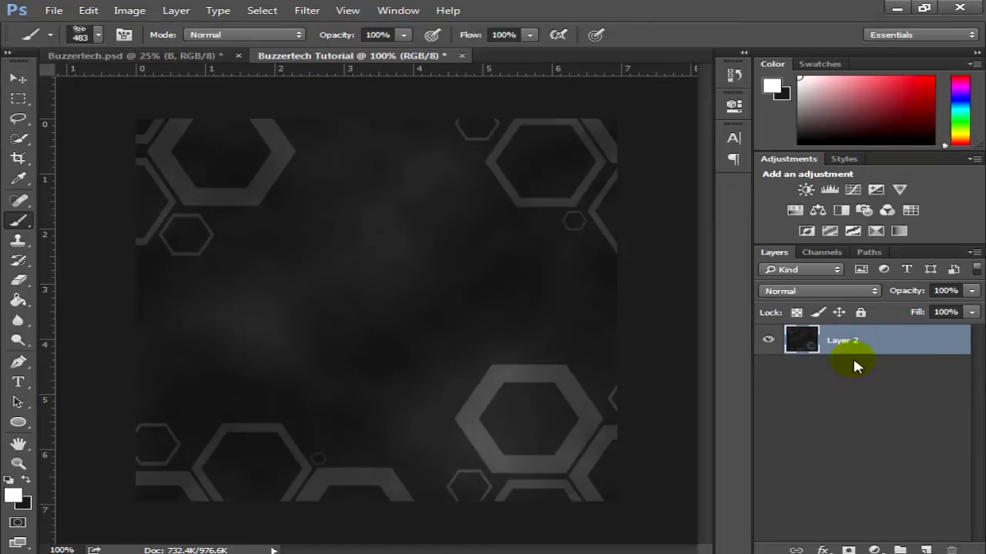
{"action": "left_click", "coordinate": [18, 78]}
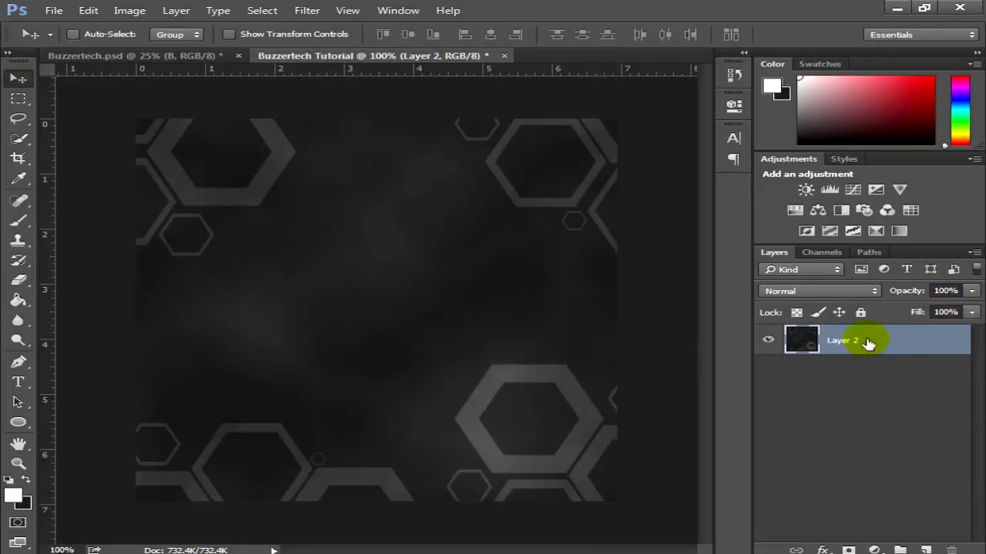
Step: Colorize the merged background purple with Hue/Saturation, using hue 291 and saturation 49
{"action": "key", "text": "ctrl+u"}
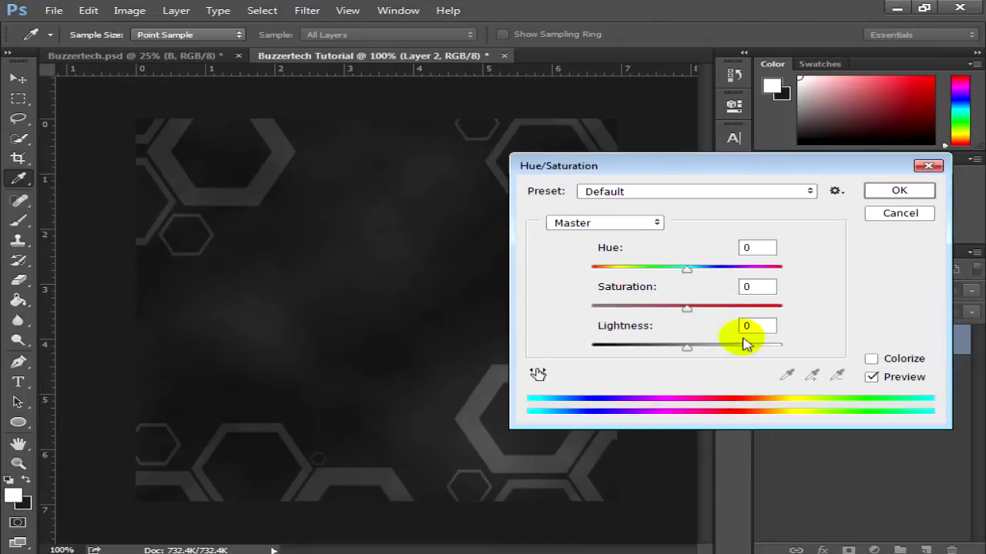
{"action": "left_click", "coordinate": [871, 359]}
{"action": "left_click_drag", "start_coordinate": [675, 269], "coordinate": [744, 275]}
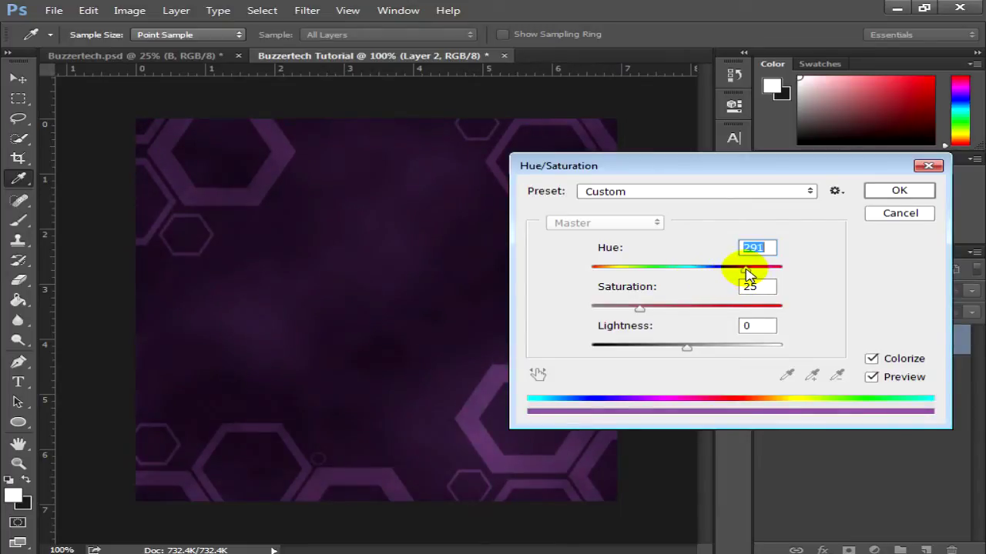
{"action": "left_click_drag", "start_coordinate": [639, 306], "coordinate": [688, 314]}
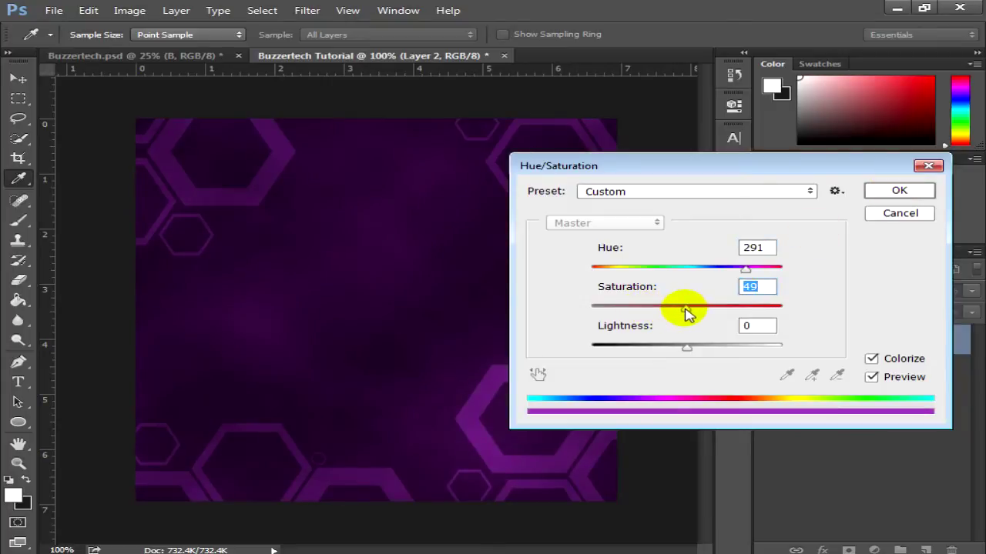
{"action": "left_click", "coordinate": [898, 190]}
{"action": "key", "text": "v"}
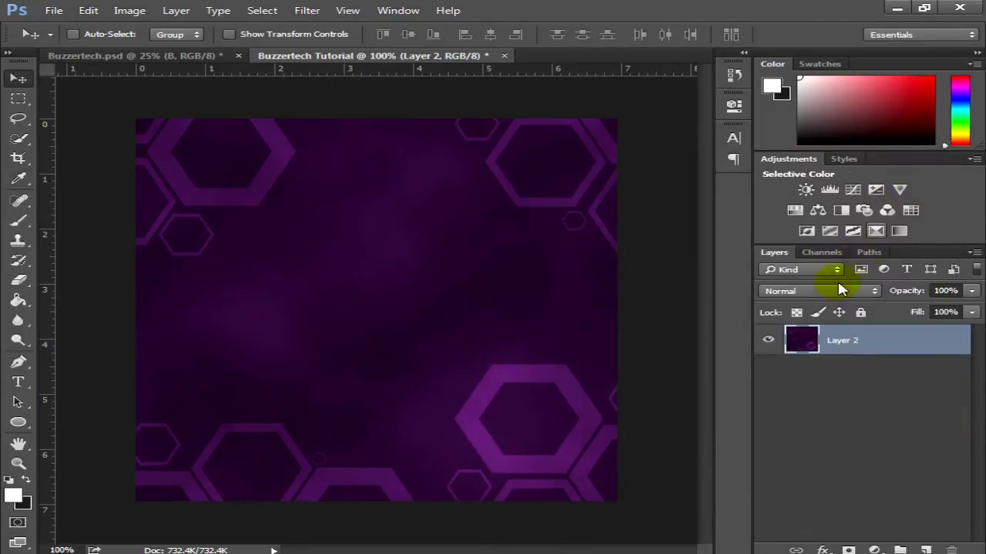
Step: Apply a Radial Blur to the purple background with amount 37, the Zoom method and Best quality
{"action": "left_click", "coordinate": [308, 10]}
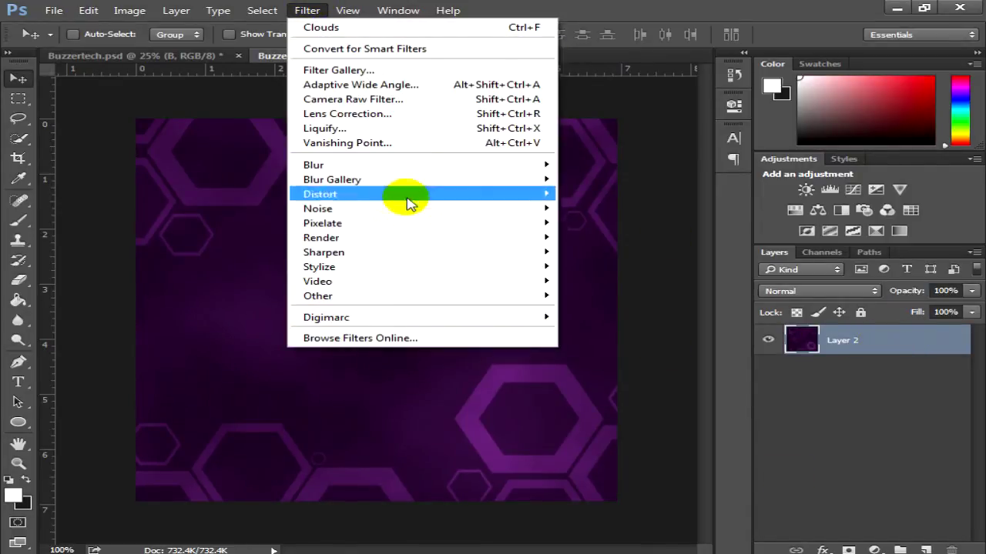
{"action": "mouse_move", "coordinate": [408, 169]}
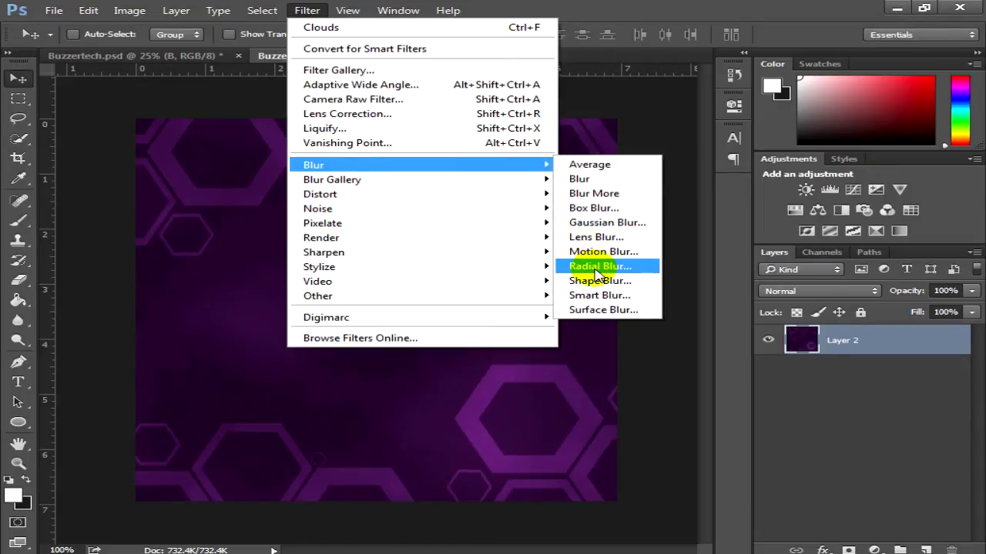
{"action": "left_click", "coordinate": [598, 266]}
{"action": "left_click_drag", "start_coordinate": [770, 156], "coordinate": [743, 166]}
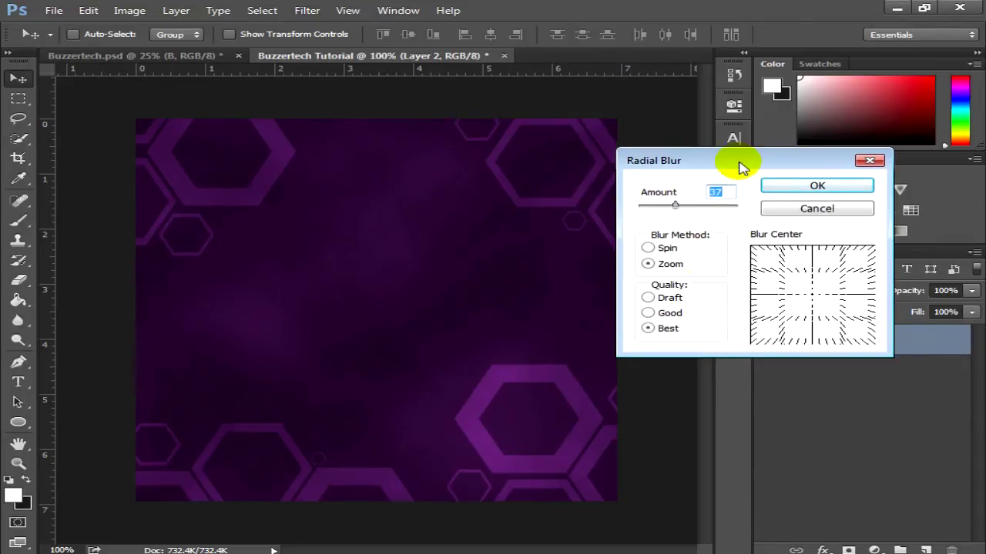
{"action": "left_click", "coordinate": [664, 264]}
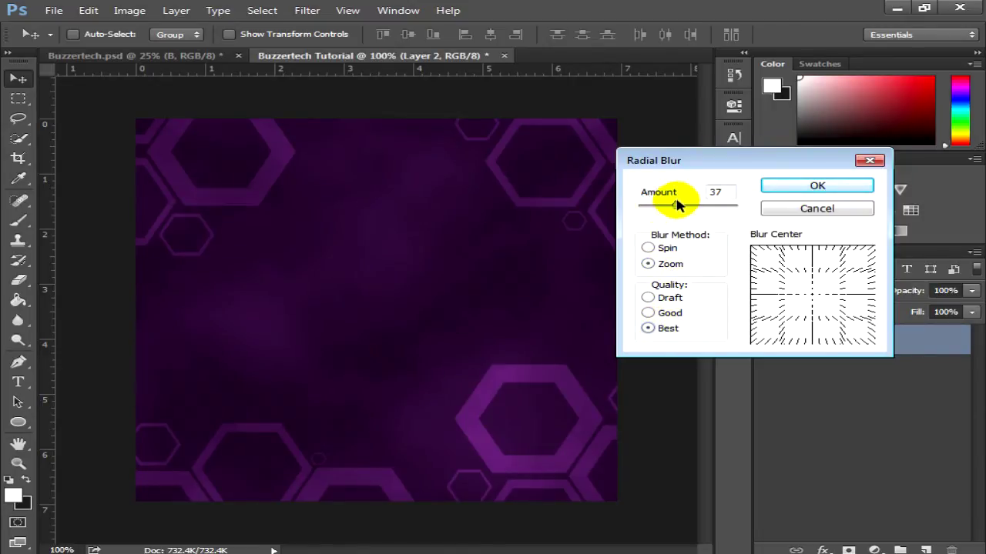
{"action": "mouse_move", "coordinate": [675, 207]}
{"action": "left_mouse_down"}
{"action": "mouse_move", "coordinate": [704, 208]}
{"action": "mouse_move", "coordinate": [660, 202]}
{"action": "mouse_move", "coordinate": [655, 213]}
{"action": "mouse_move", "coordinate": [678, 225]}
{"action": "left_mouse_up"}
{"action": "left_click", "coordinate": [824, 185]}
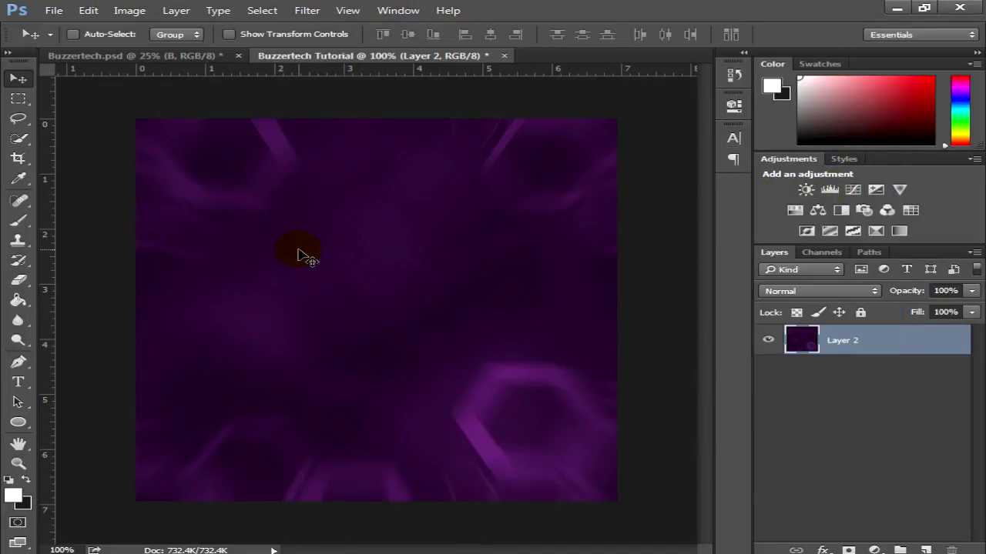
Step: Add a white letter B in the Schluber Regular font near the middle of the canvas
{"action": "key", "text": "ctrl+minus"}
{"action": "key", "text": "ctrl+minus"}
{"action": "key", "text": "ctrl+minus"}
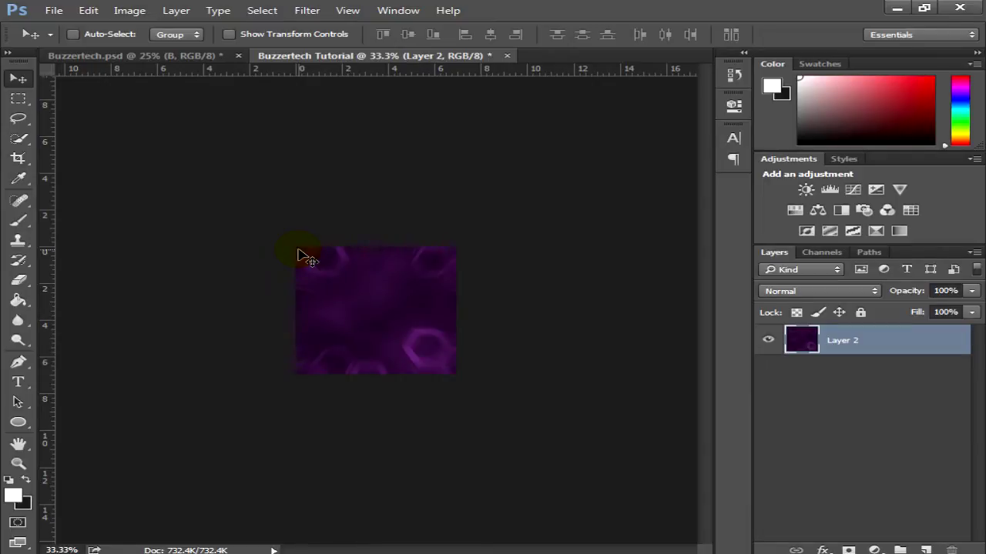
{"action": "left_click_drag", "start_coordinate": [298, 251], "coordinate": [298, 250]}
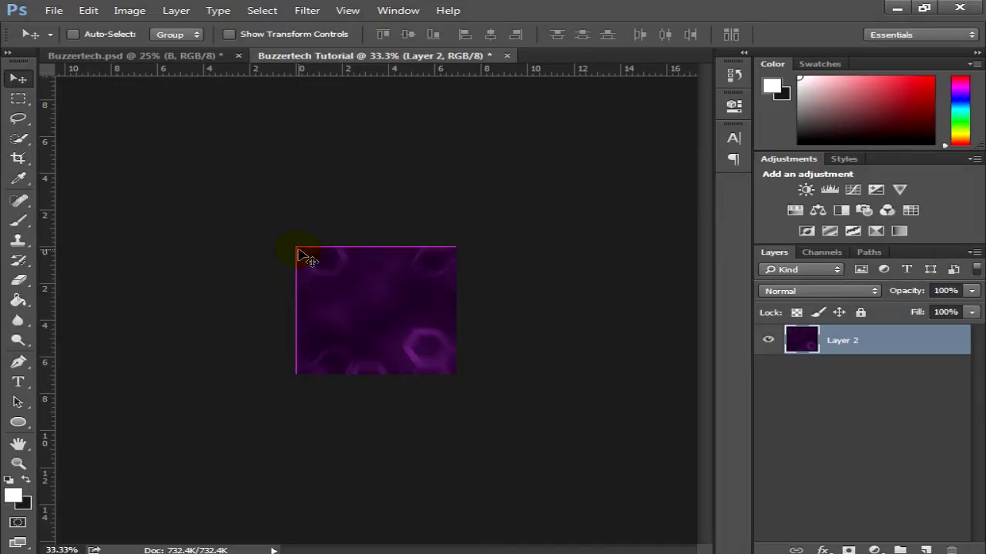
{"action": "key", "text": "ctrl+plus"}
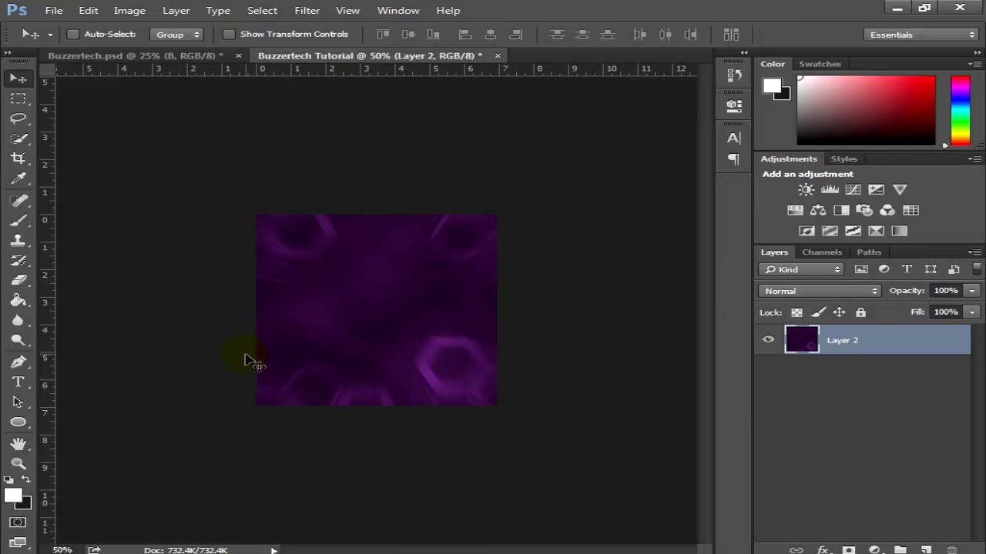
{"action": "left_click", "coordinate": [17, 382]}
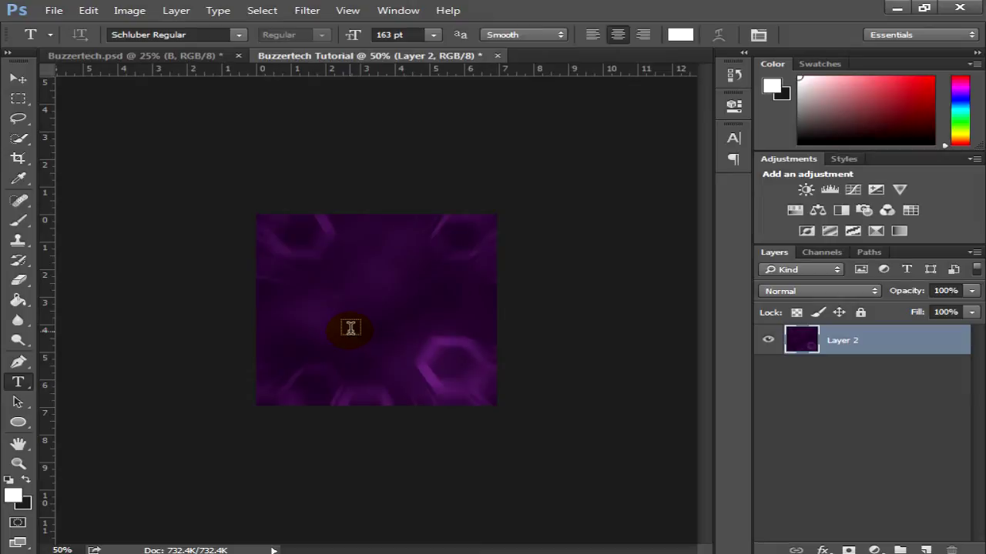
{"action": "left_click", "coordinate": [335, 327]}
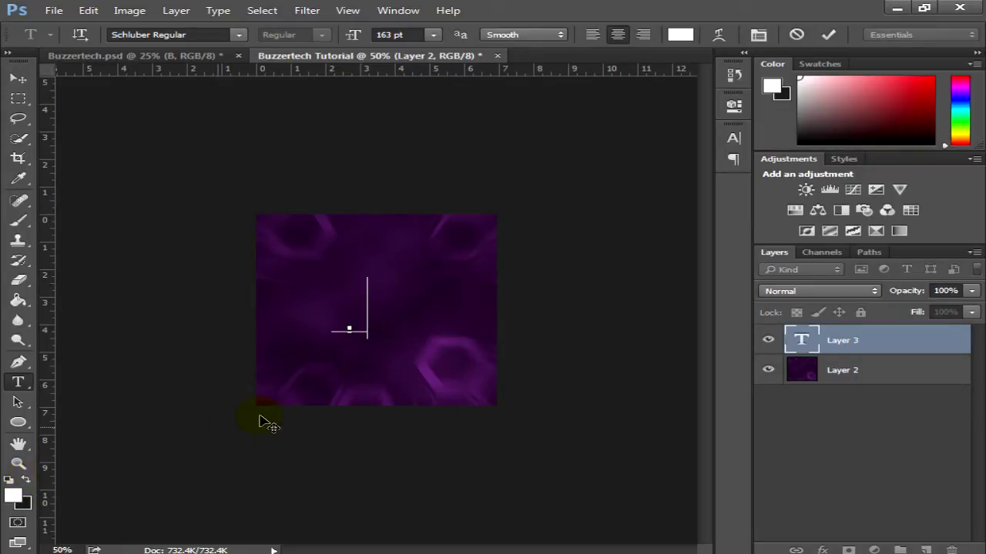
{"action": "type", "text": "B"}
Step: Enlarge the letter B to 476 pt, commit the text and switch to the Move tool
{"action": "left_click_drag", "start_coordinate": [368, 319], "coordinate": [291, 324]}
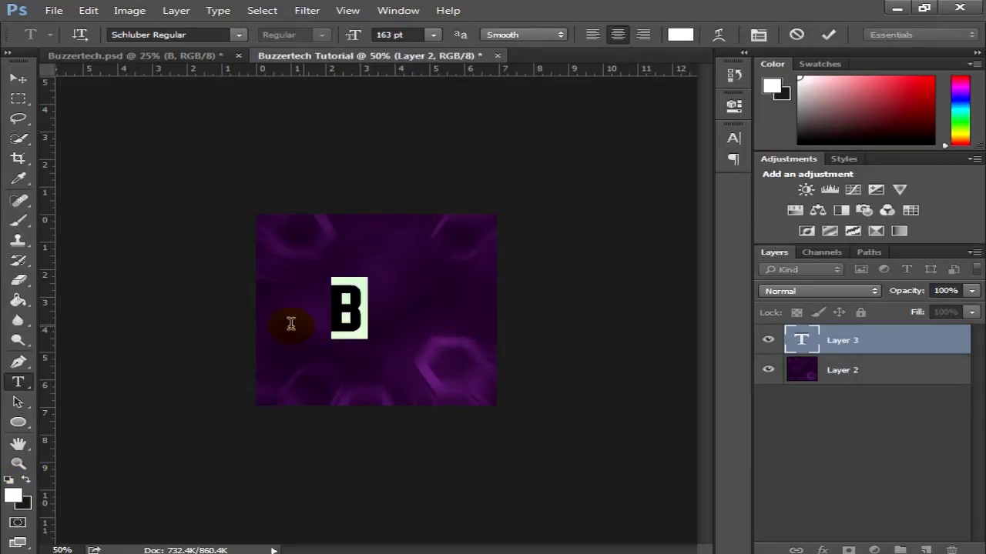
{"action": "left_click_drag", "start_coordinate": [354, 35], "coordinate": [652, 31]}
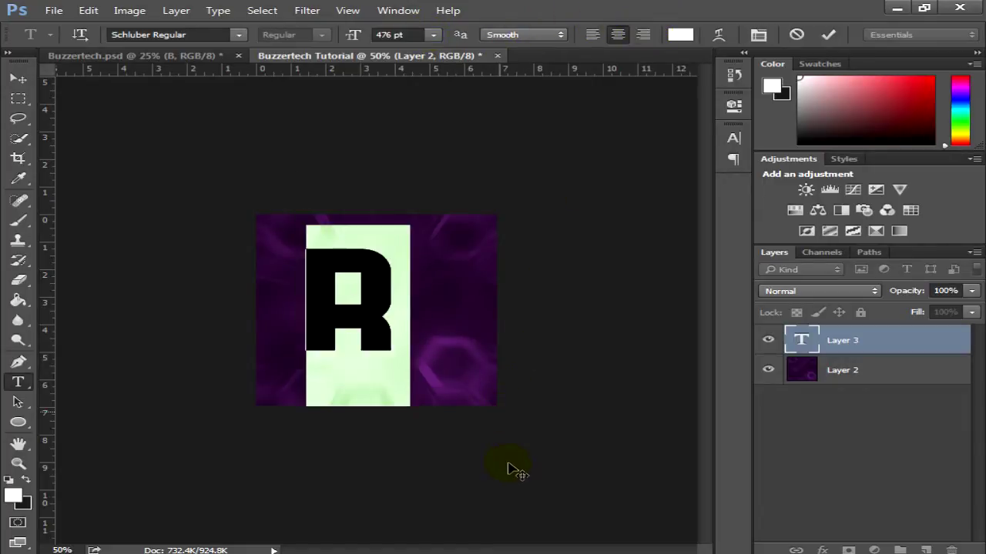
{"action": "left_click", "coordinate": [822, 33]}
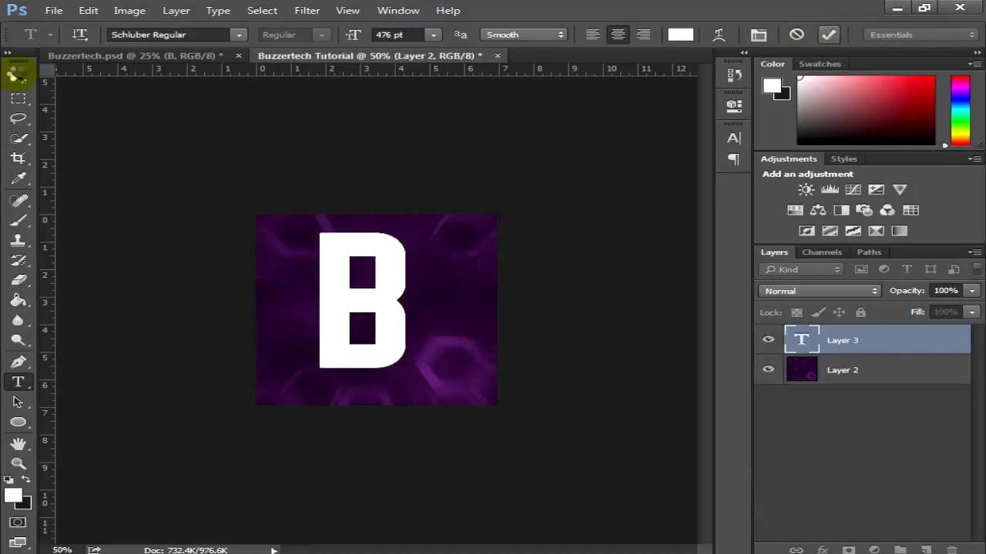
{"action": "left_click", "coordinate": [23, 77]}
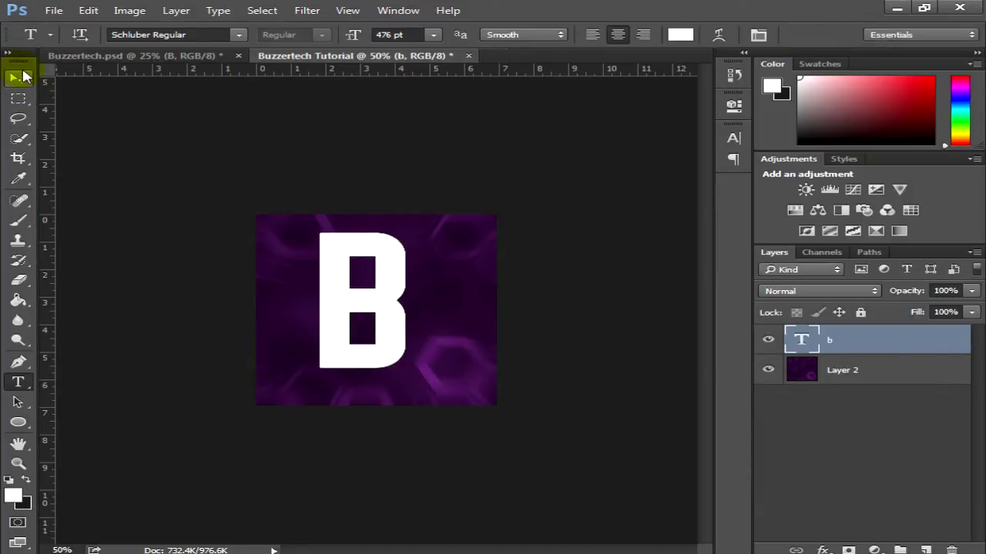
Step: Move the letter B toward the middle and centre it vertically and horizontally on the background by aligning both layers
{"action": "left_click", "coordinate": [19, 77]}
{"action": "left_click_drag", "start_coordinate": [346, 285], "coordinate": [366, 301]}
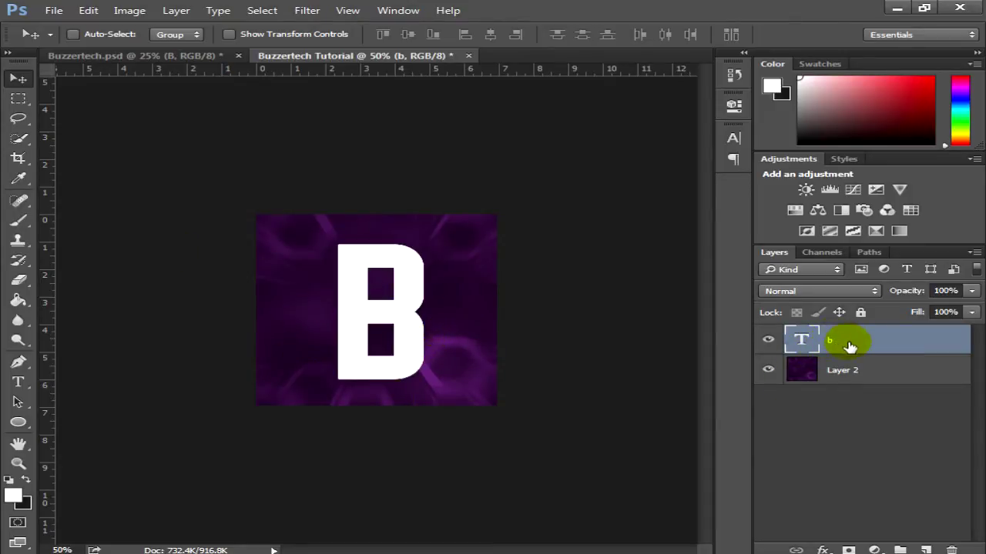
{"action": "left_click", "coordinate": [857, 373], "text": "shift"}
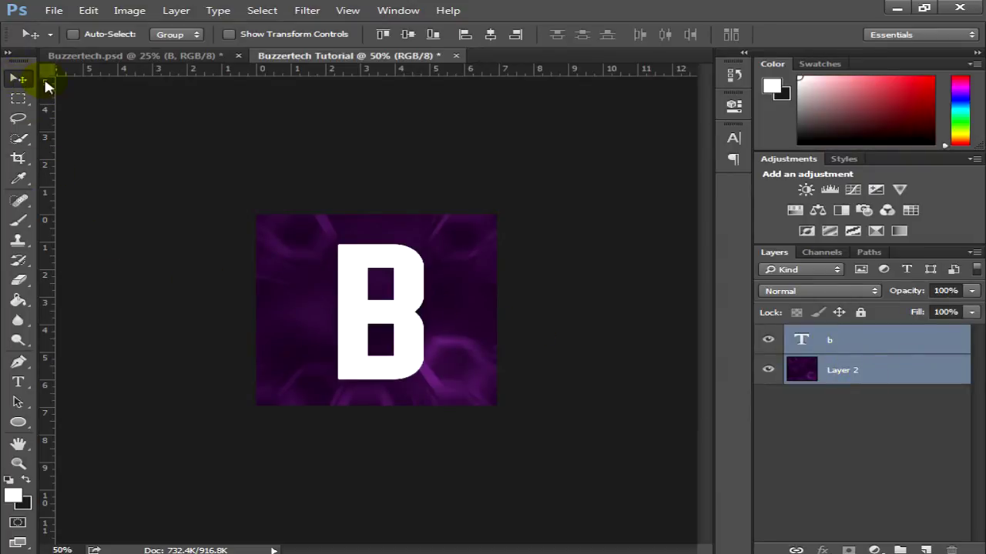
{"action": "left_click", "coordinate": [408, 34]}
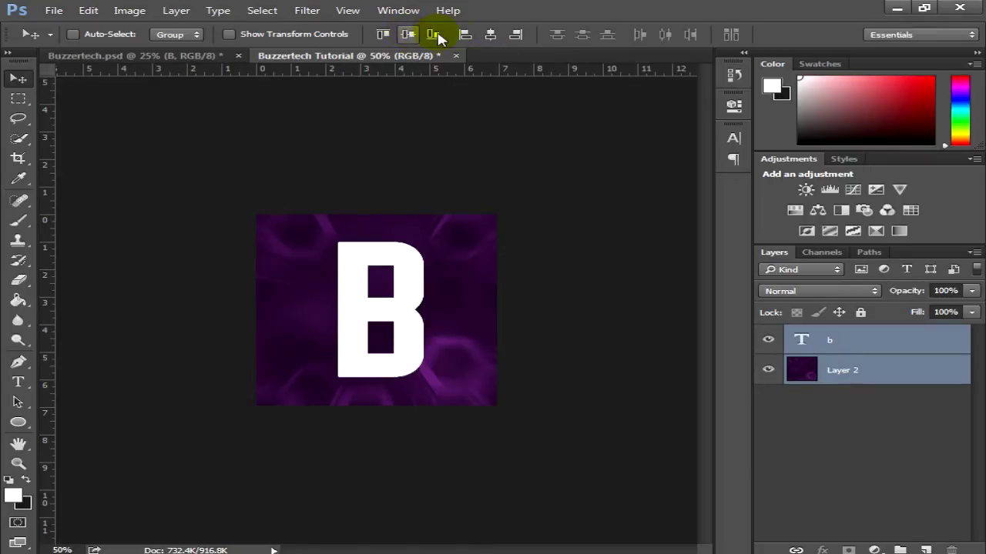
{"action": "left_click", "coordinate": [491, 35]}
{"action": "left_click", "coordinate": [372, 323]}
{"action": "left_click", "coordinate": [880, 367]}
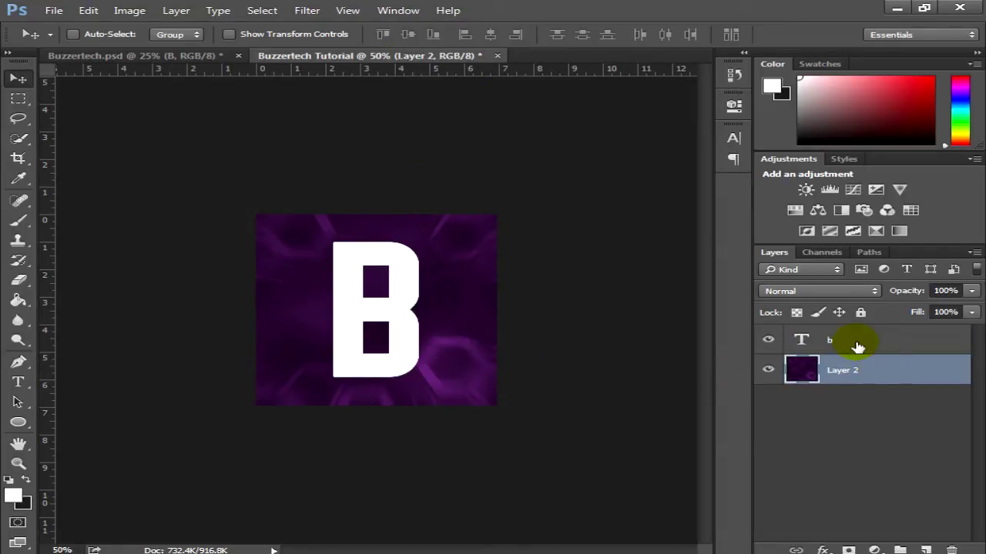
{"action": "left_click", "coordinate": [858, 341]}
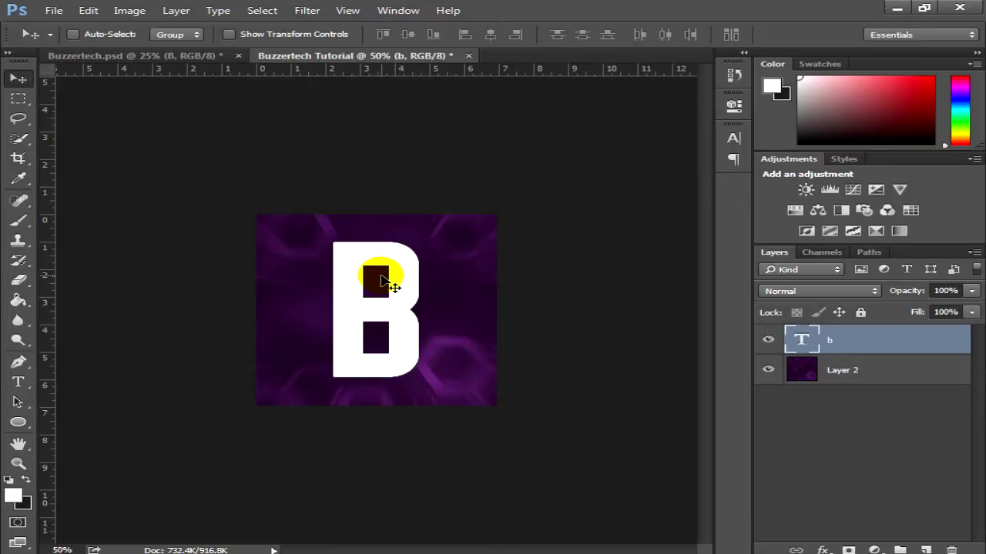
Step: With the Pen tool active, check the arrowhead accents in Buzzertech.psd and return to the Buzzertech Tutorial document
{"action": "left_click", "coordinate": [21, 363]}
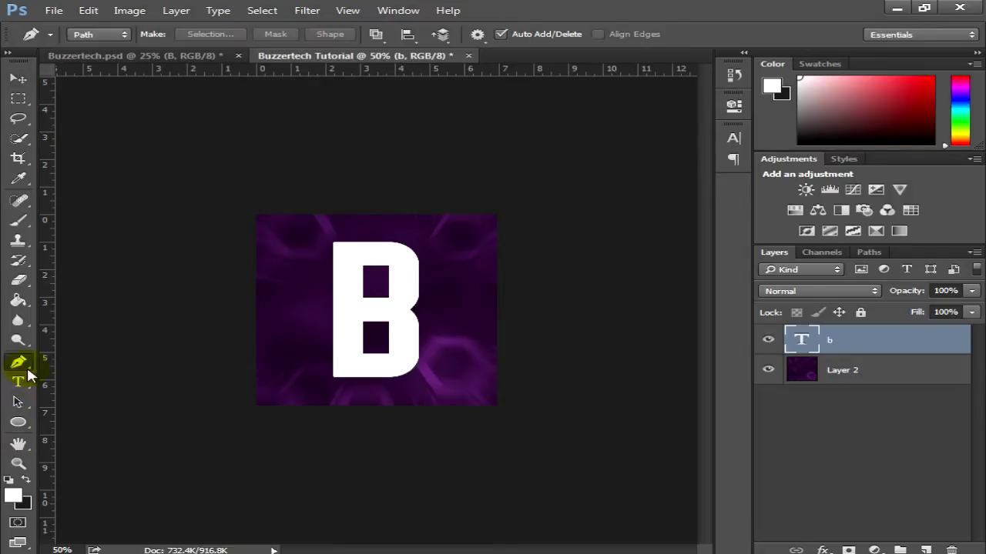
{"action": "left_click", "coordinate": [158, 57]}
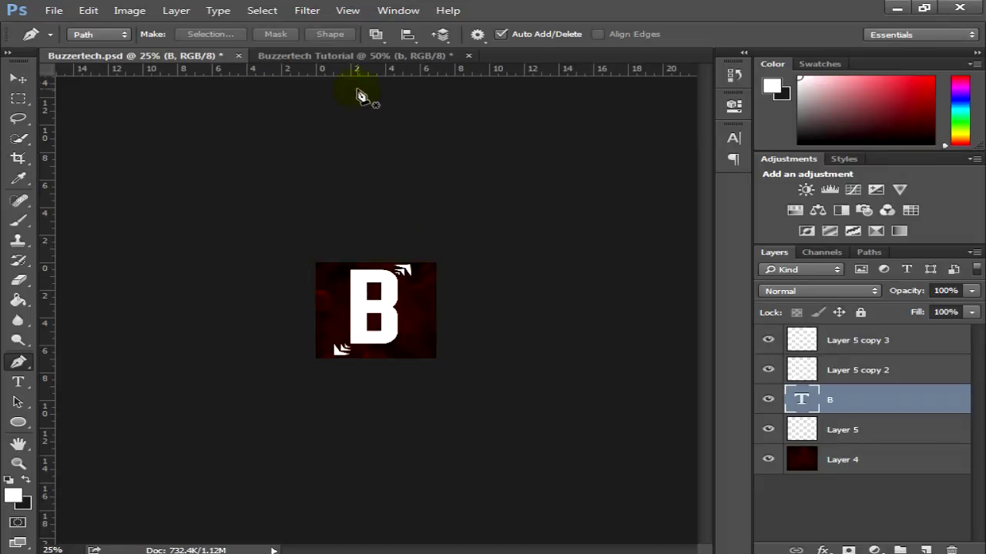
{"action": "left_click", "coordinate": [358, 60]}
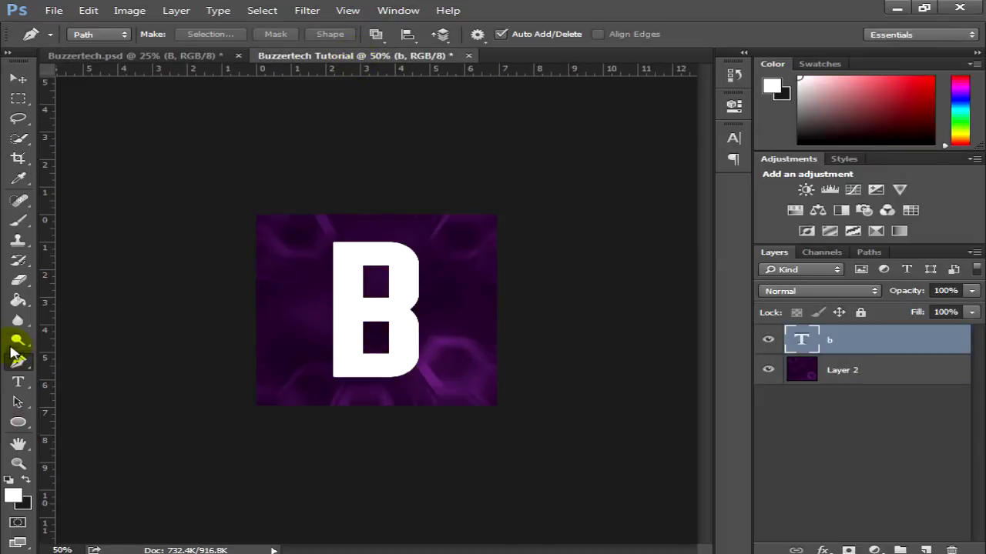
Step: Outline a four-point arrowhead path below and left of the letter B and add a new layer above the text
{"action": "left_click", "coordinate": [292, 362]}
{"action": "left_click", "coordinate": [293, 401]}
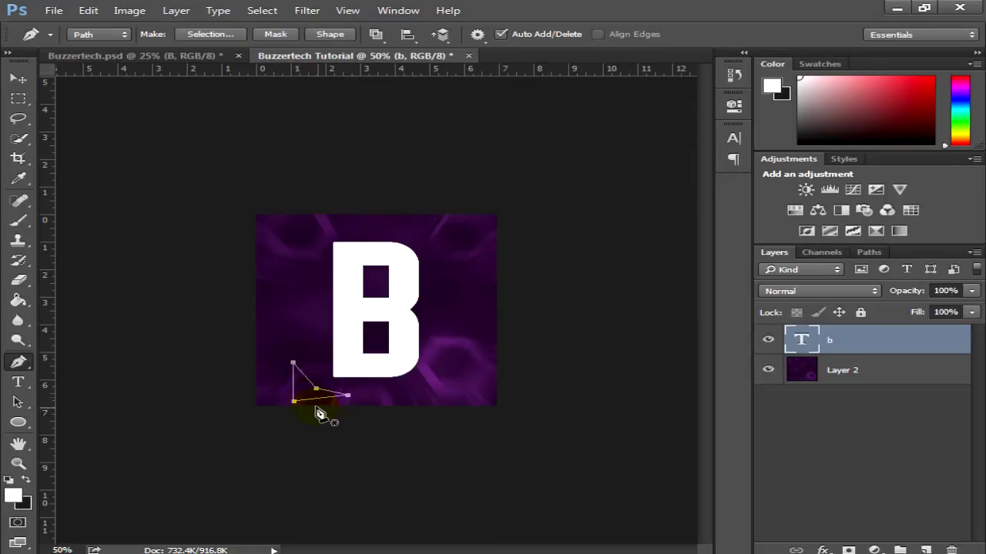
{"action": "right_click", "coordinate": [308, 396]}
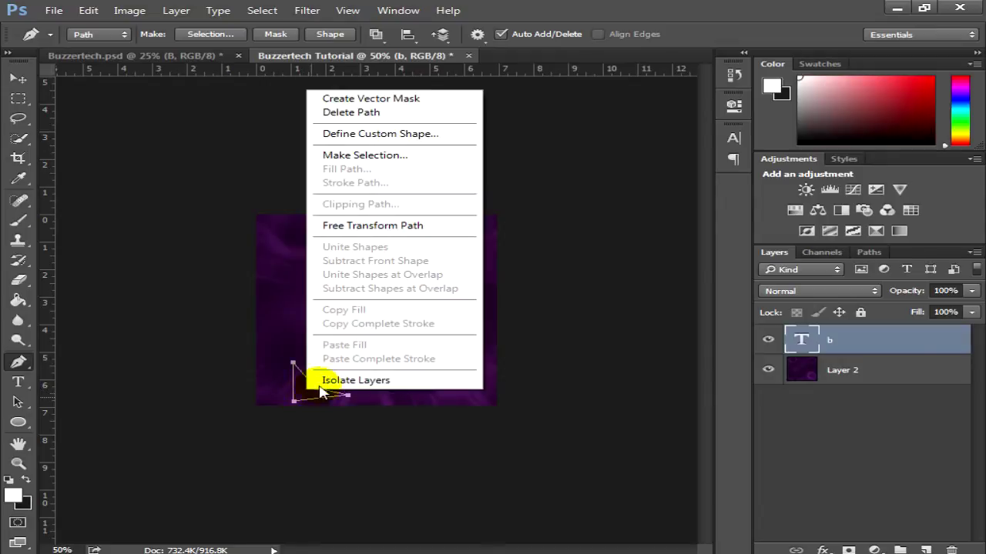
{"action": "left_click", "coordinate": [874, 441]}
{"action": "left_click", "coordinate": [926, 551]}
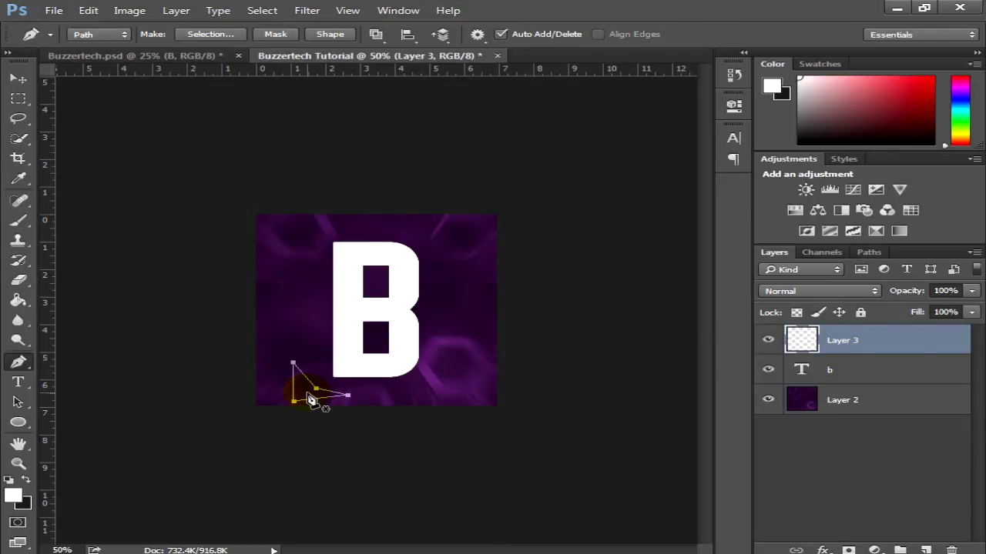
Step: Undo the deletion of Layer 3 and redraw the arrowhead path smaller, with a shorter horizontal arm, beside the B's lower-left corner
{"action": "key", "text": "Delete"}
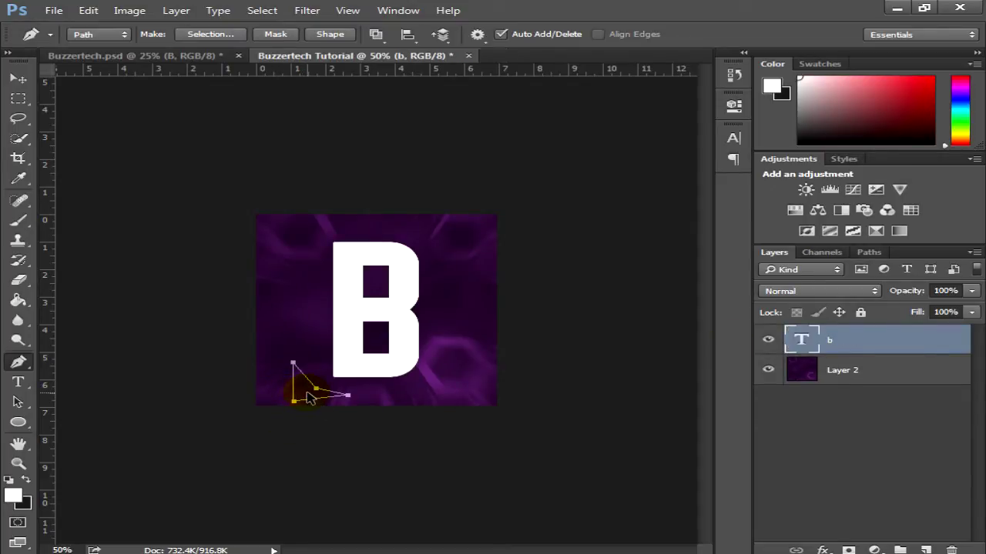
{"action": "key", "text": "ctrl+z"}
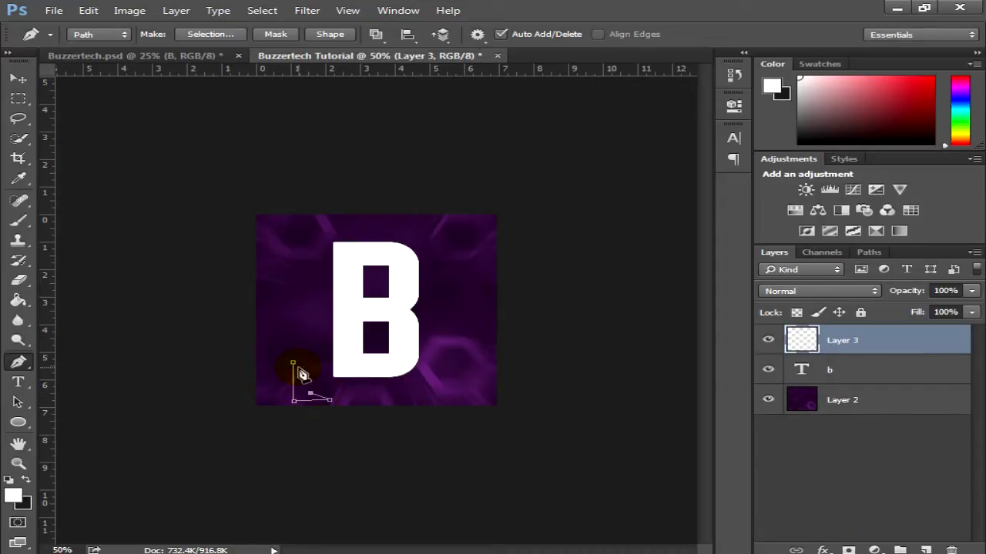
{"action": "right_click", "coordinate": [302, 394]}
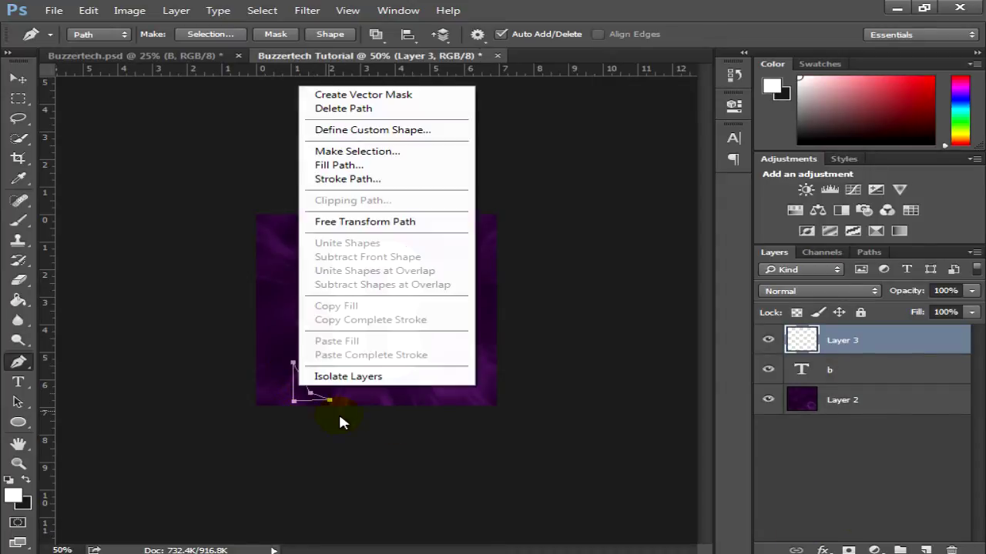
{"action": "left_click", "coordinate": [857, 346]}
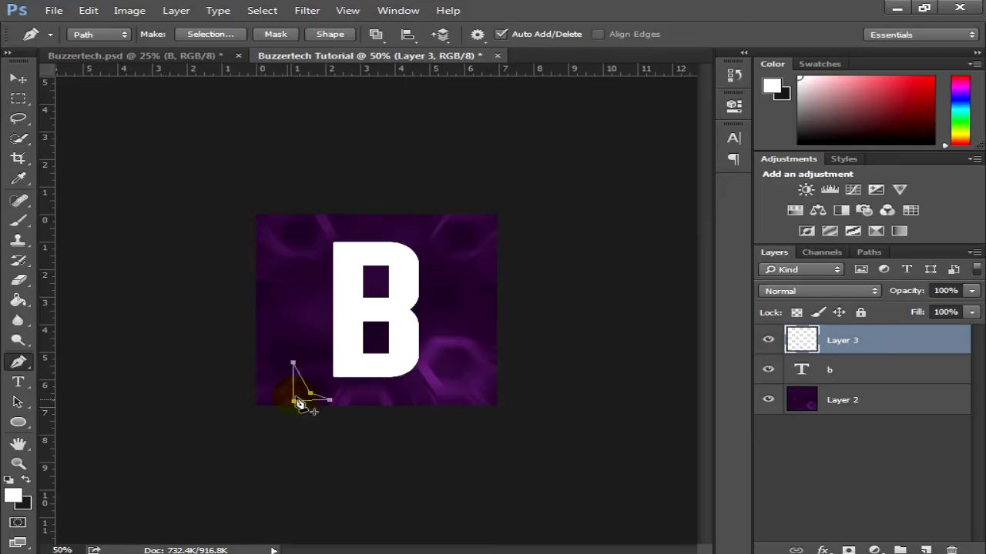
{"action": "left_click", "coordinate": [308, 387]}
Step: Fill the arrowhead path on Layer 3 with white (ffffff) at 100% opacity and delete the path
{"action": "right_click", "coordinate": [303, 395]}
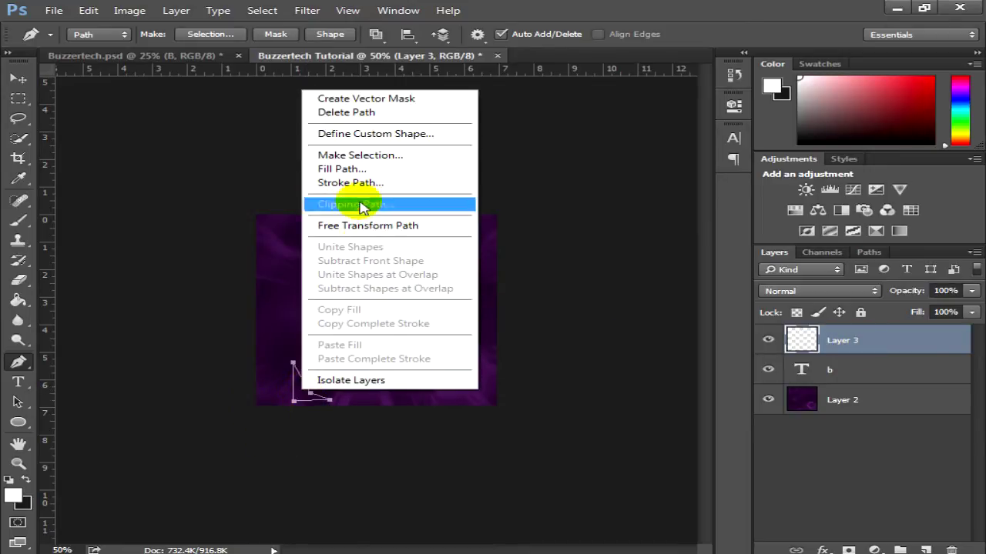
{"action": "left_click", "coordinate": [347, 170]}
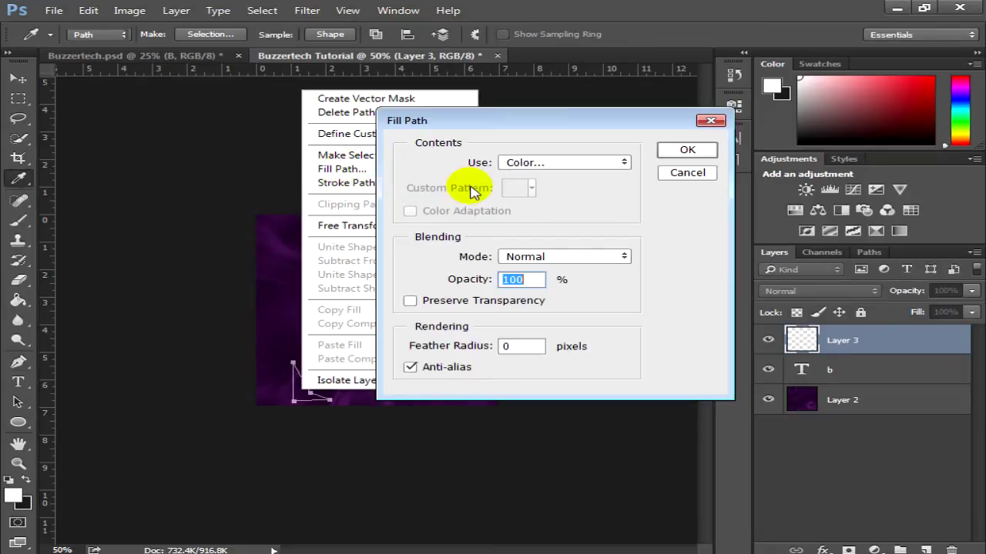
{"action": "left_click", "coordinate": [569, 163]}
{"action": "left_click", "coordinate": [531, 201]}
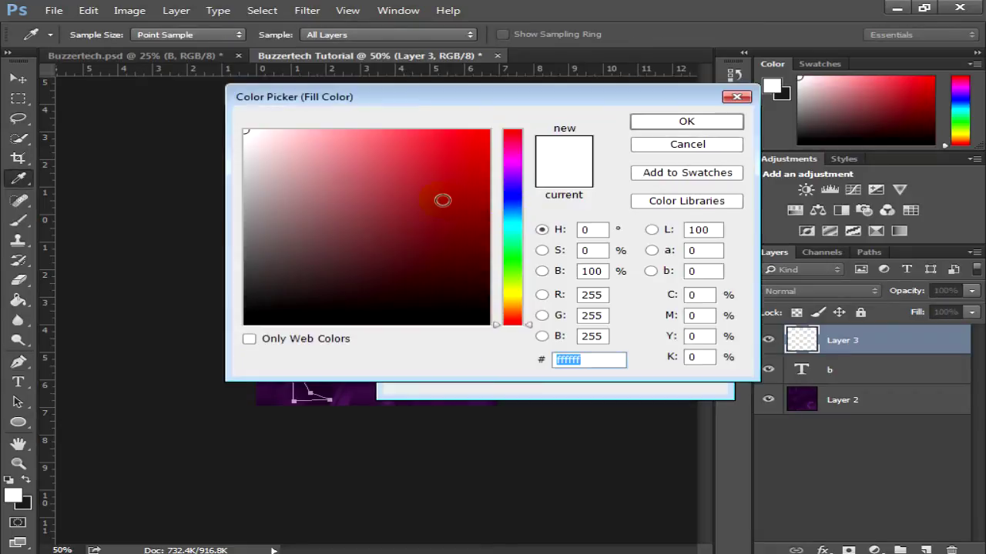
{"action": "left_click", "coordinate": [684, 122]}
{"action": "left_click", "coordinate": [686, 151]}
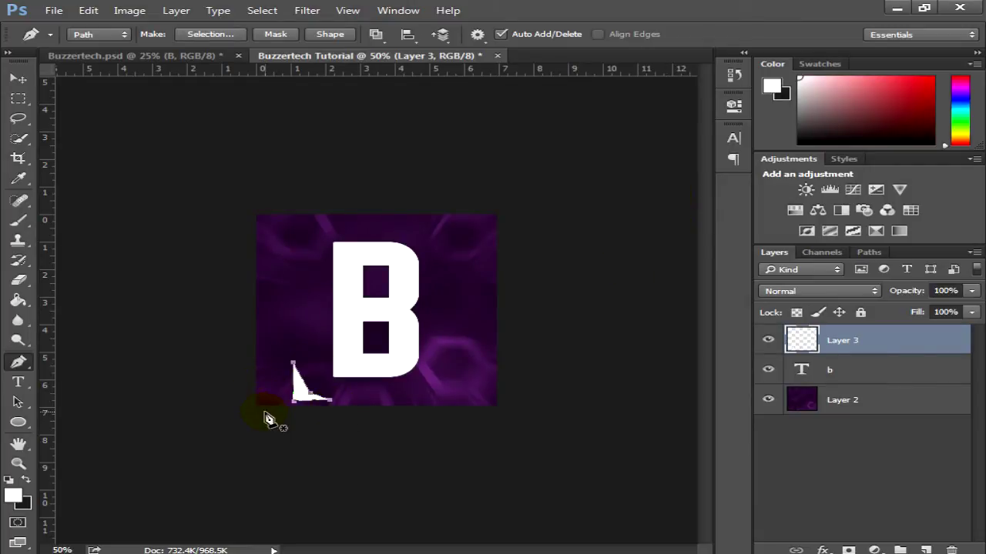
{"action": "right_click", "coordinate": [298, 396]}
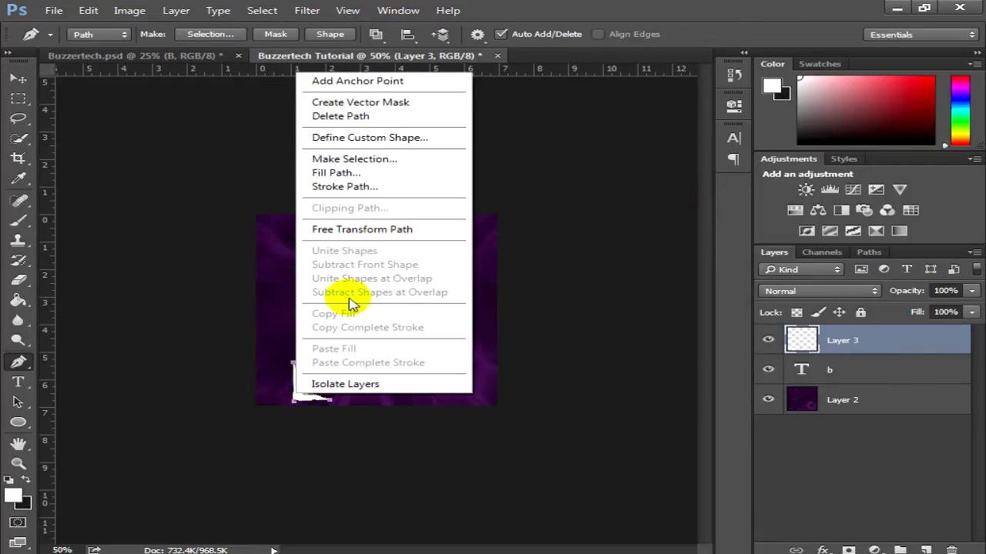
{"action": "left_click", "coordinate": [351, 116]}
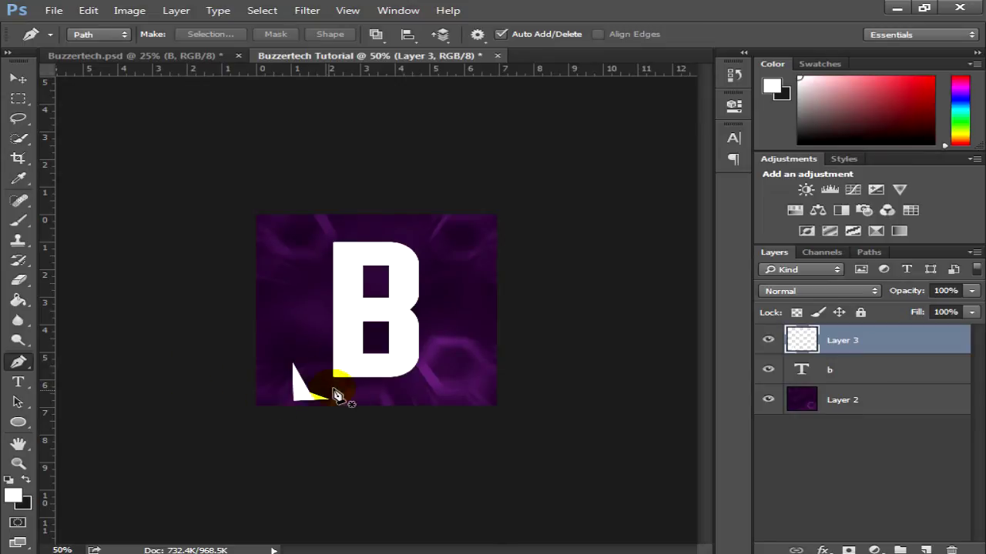
Step: Duplicate the white arrowhead up and to the right, and scale the copy down to slightly more than half size
{"action": "left_click", "coordinate": [18, 79]}
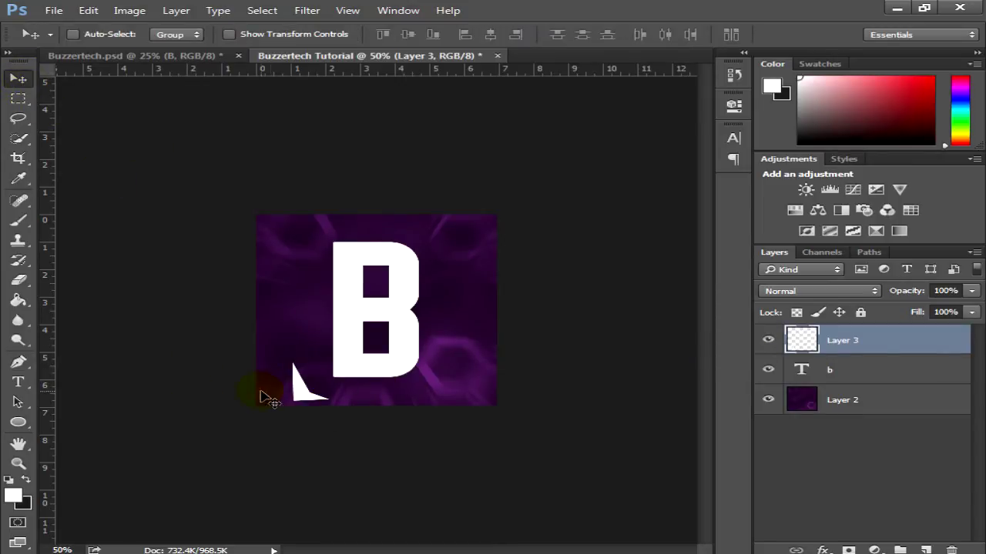
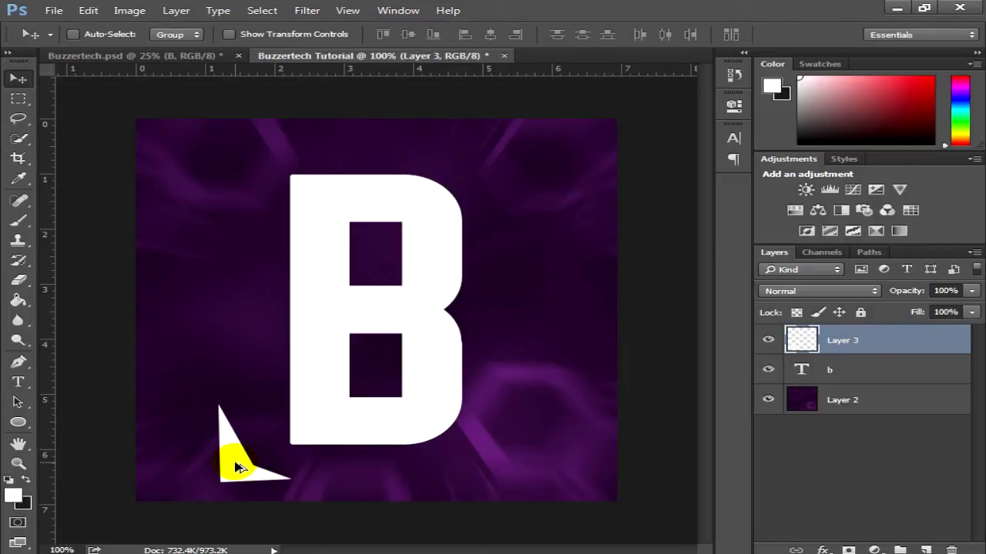
{"action": "left_click_drag", "start_coordinate": [236, 467], "coordinate": [325, 434]}
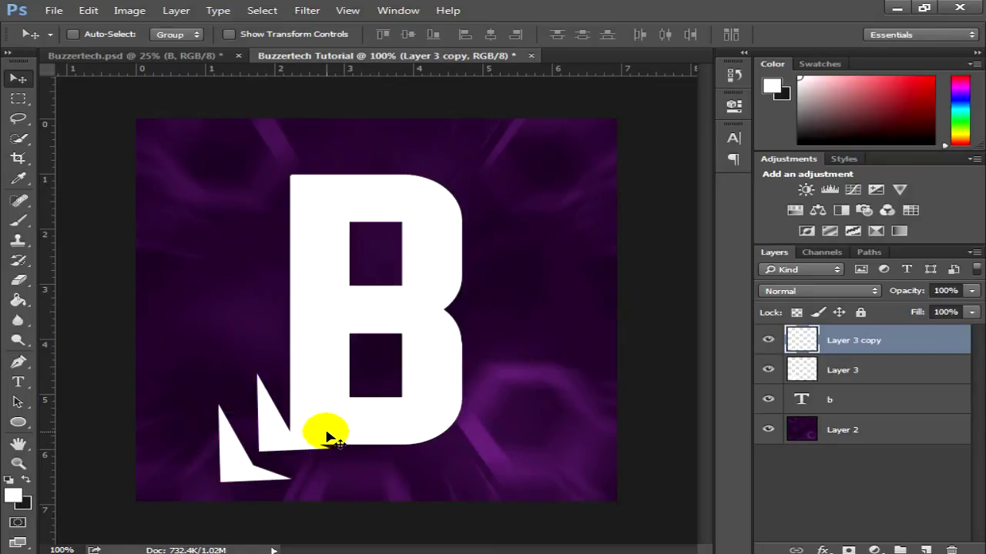
{"action": "key", "text": "ctrl+t"}
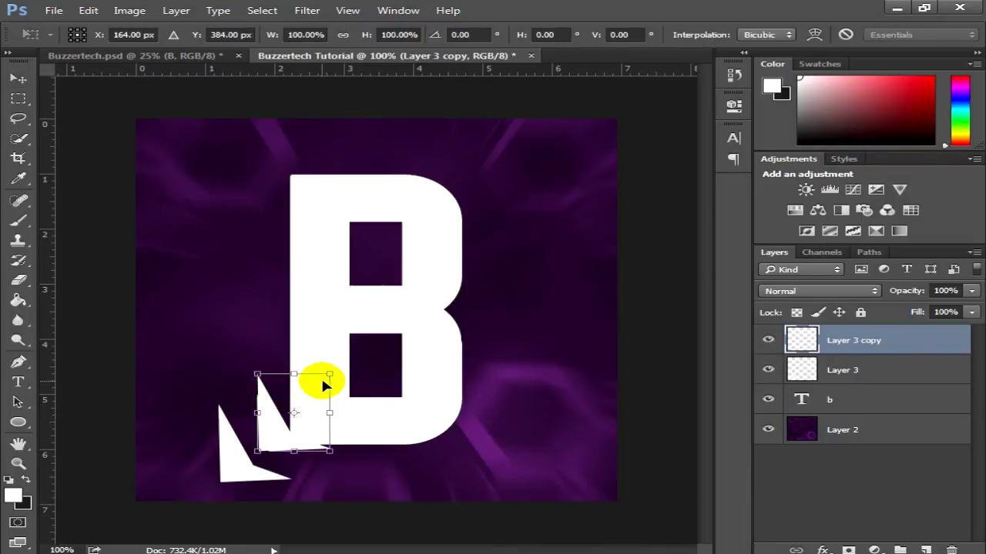
{"action": "left_click_drag", "start_coordinate": [327, 371], "coordinate": [269, 443]}
{"action": "key", "text": "Return"}
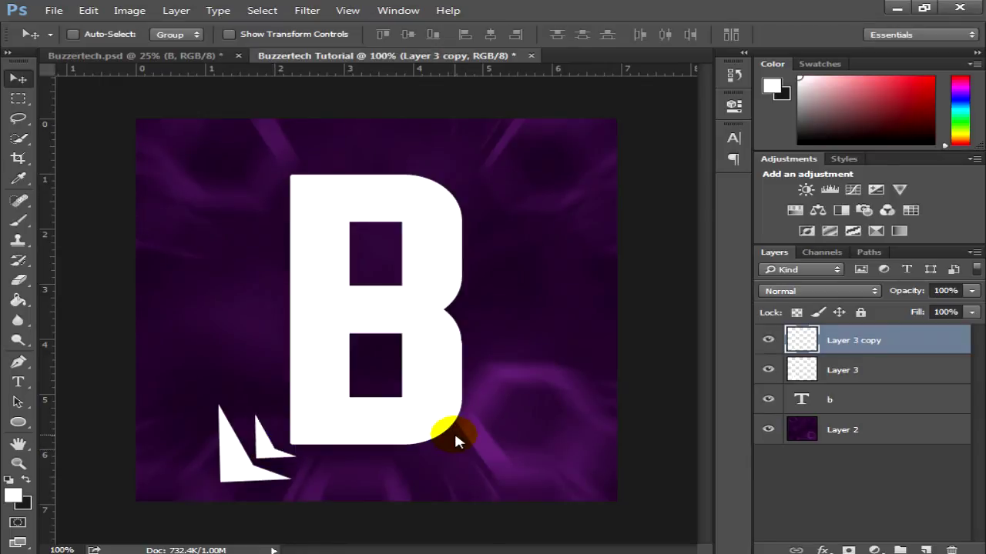
Step: Draw a closed five-point Pen path to the right of the letter B, extending beyond the canvas edge
{"action": "key", "text": "ctrl+minus"}
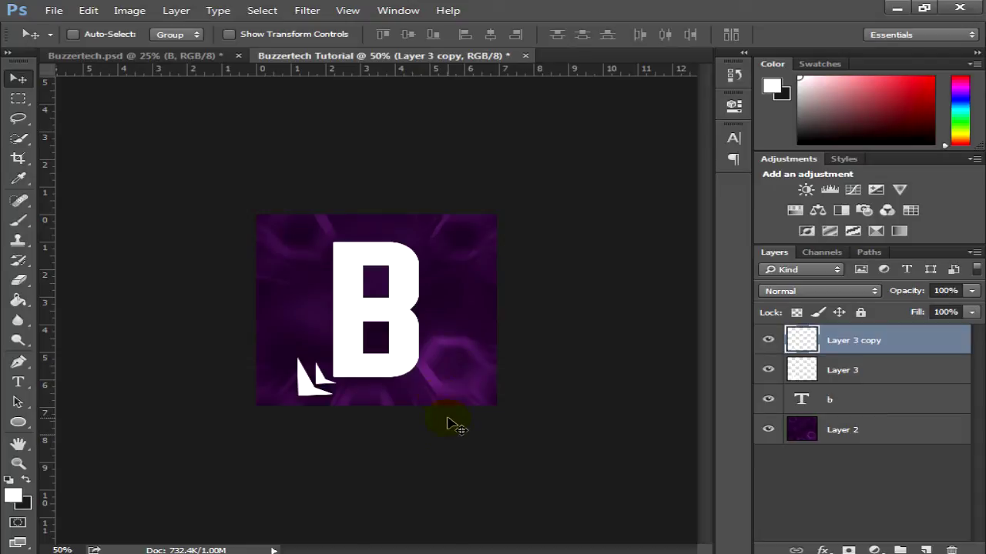
{"action": "left_click", "coordinate": [19, 362]}
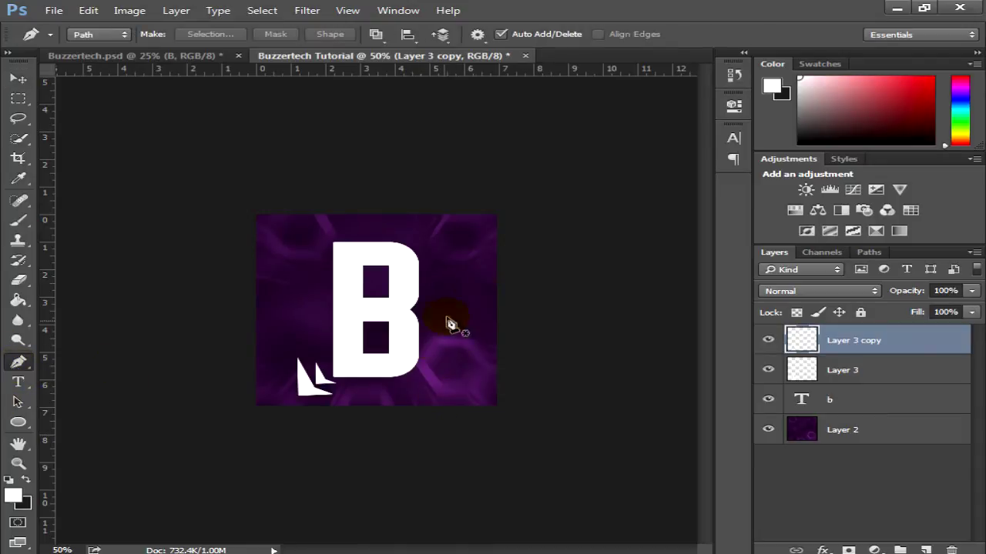
{"action": "left_click", "coordinate": [478, 246]}
{"action": "left_click", "coordinate": [452, 271]}
{"action": "left_click", "coordinate": [455, 311]}
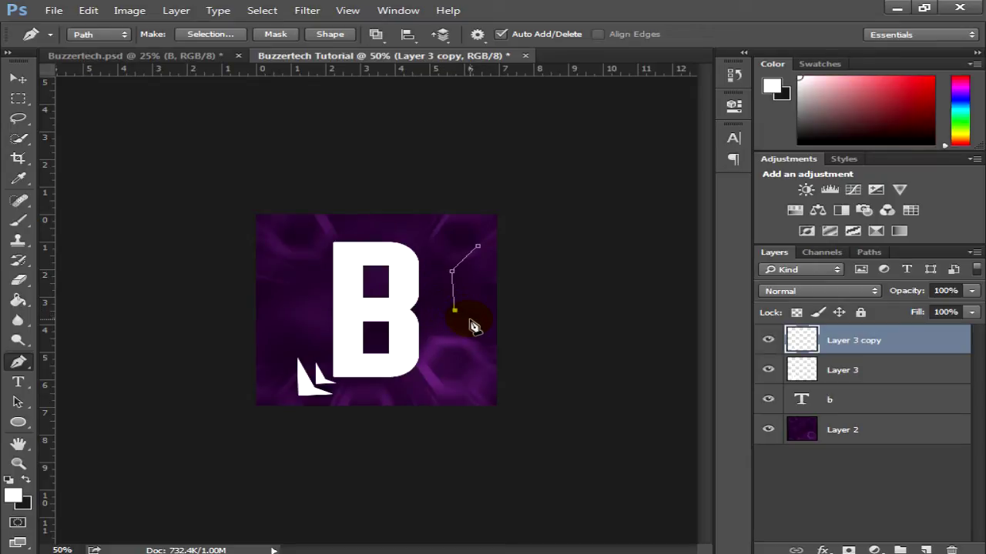
{"action": "left_click", "coordinate": [515, 333]}
{"action": "left_click", "coordinate": [539, 223]}
{"action": "left_click", "coordinate": [479, 248]}
Step: Fill the five-point path with white in Normal mode at 100% opacity on the Layer 3 copy layer
{"action": "right_click", "coordinate": [469, 303]}
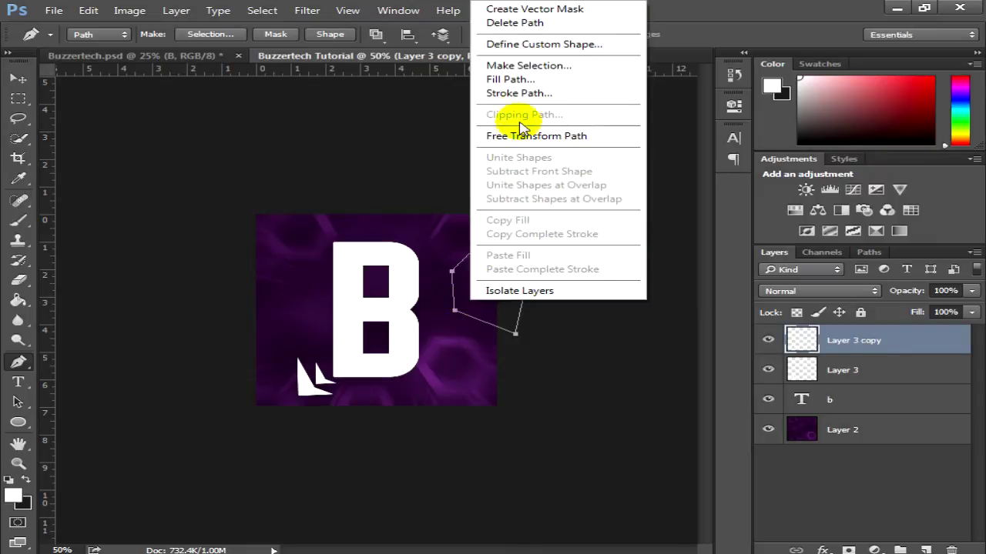
{"action": "left_click", "coordinate": [526, 80]}
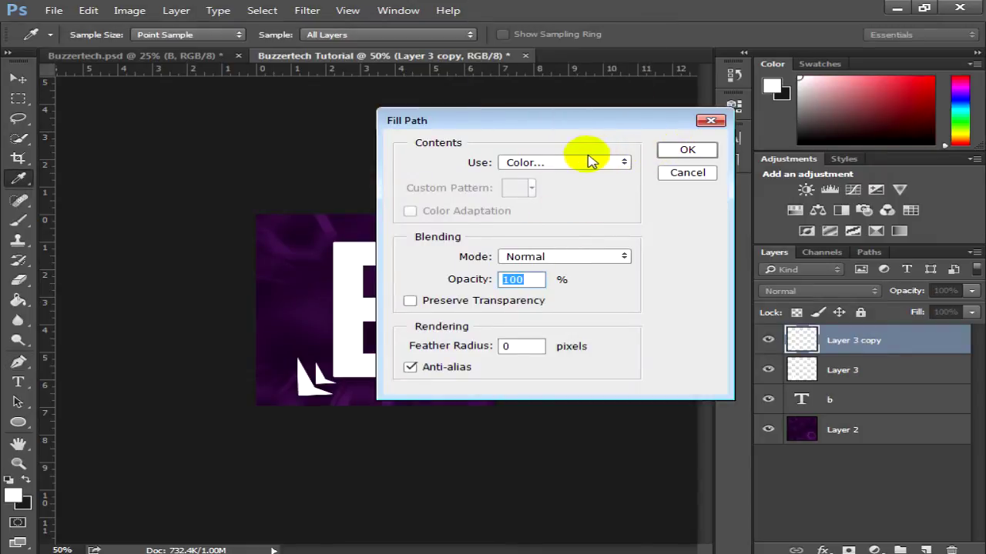
{"action": "left_click", "coordinate": [686, 151]}
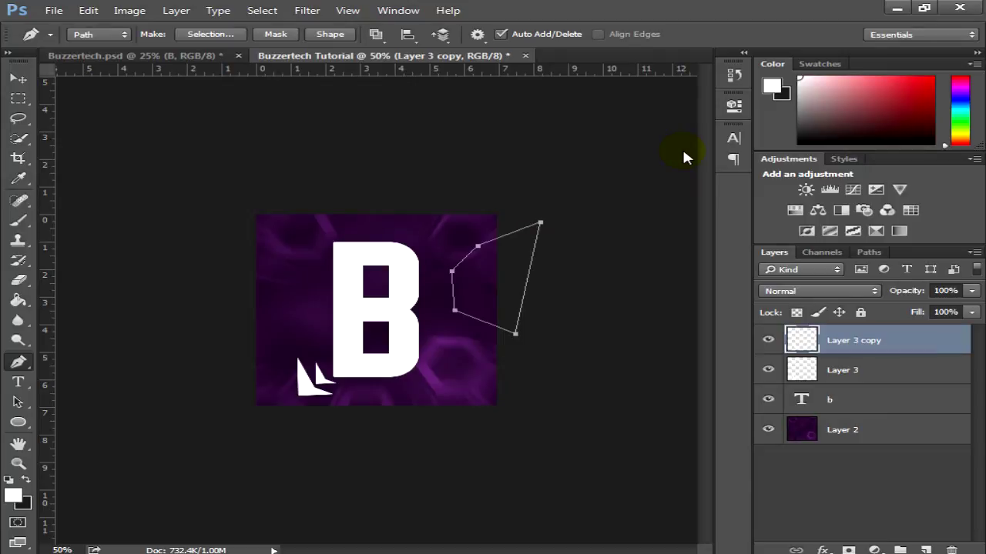
Step: Draw a small Pen path inside the white five-point shape and try to cut that area out of the fill
{"action": "left_click", "coordinate": [480, 262]}
{"action": "left_click", "coordinate": [468, 288]}
{"action": "left_click", "coordinate": [490, 296]}
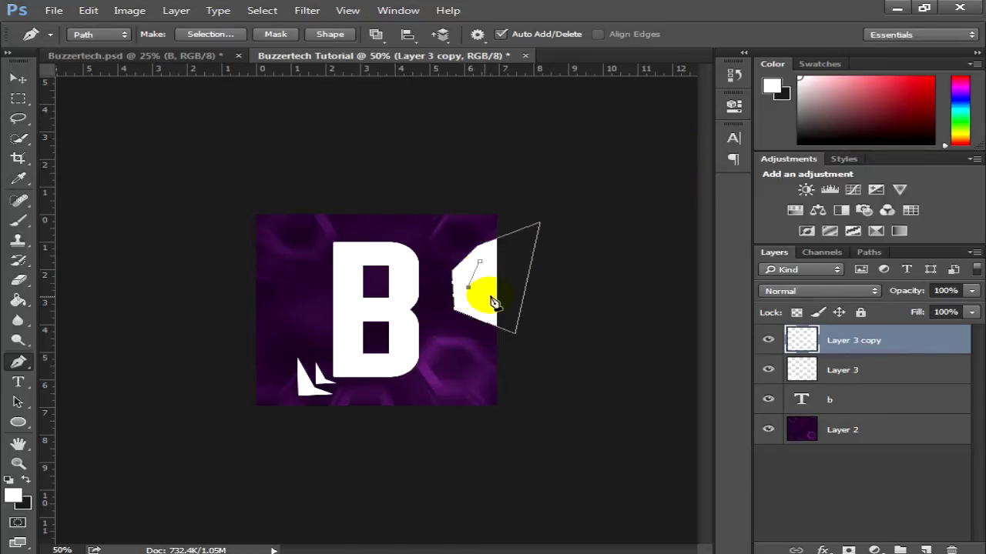
{"action": "left_click", "coordinate": [481, 264]}
{"action": "right_click", "coordinate": [474, 280]}
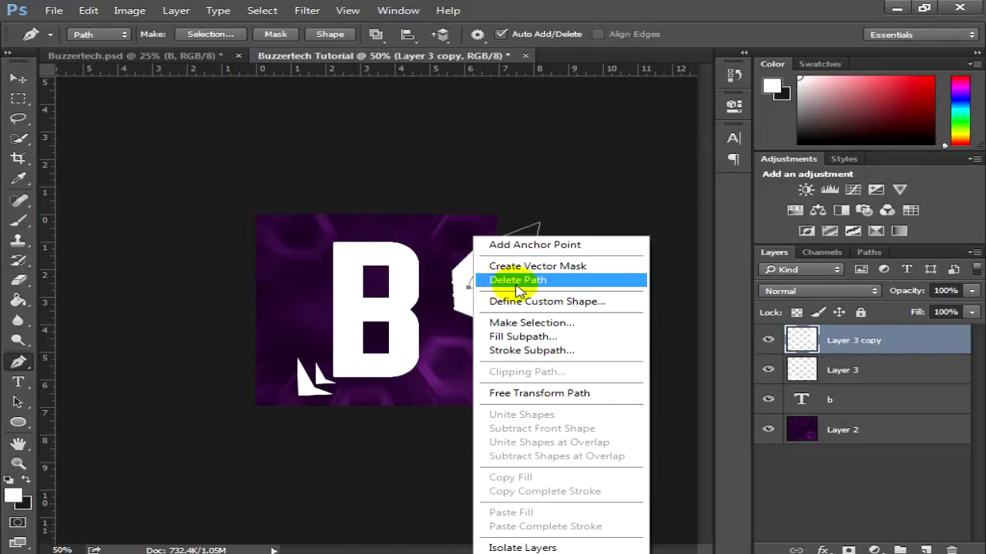
{"action": "left_click", "coordinate": [531, 323]}
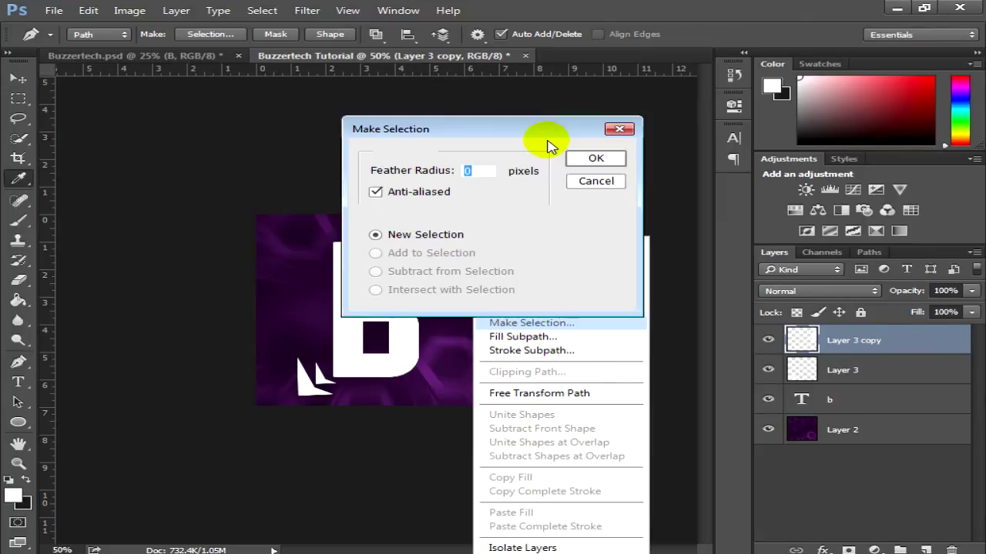
{"action": "left_click", "coordinate": [586, 177]}
{"action": "key", "text": "Delete"}
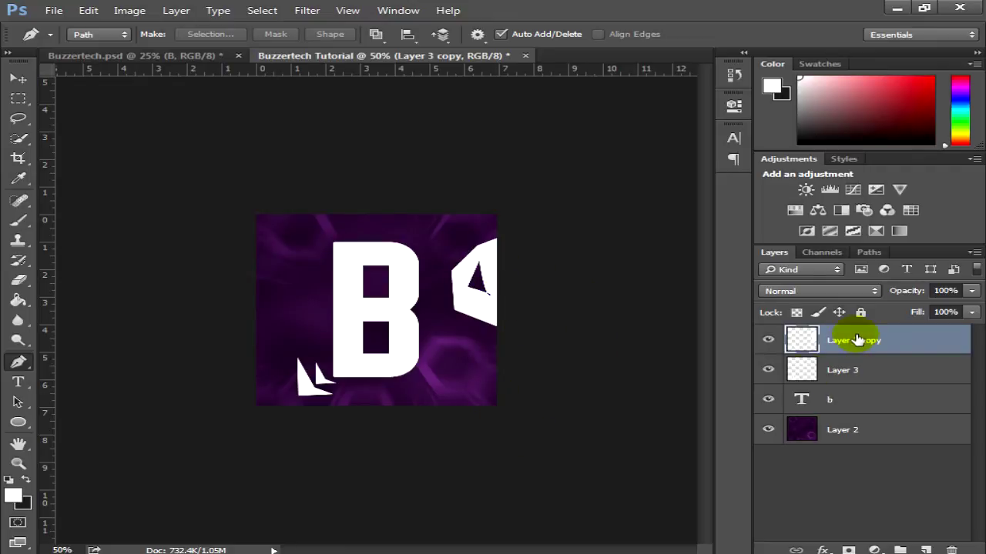
Step: Undo the cut-out, the inner path, the white fill and the five-point path beside the letter B
{"action": "key", "text": "ctrl+alt+z"}
{"action": "key", "text": "ctrl+alt+z"}
{"action": "key", "text": "ctrl+alt+z"}
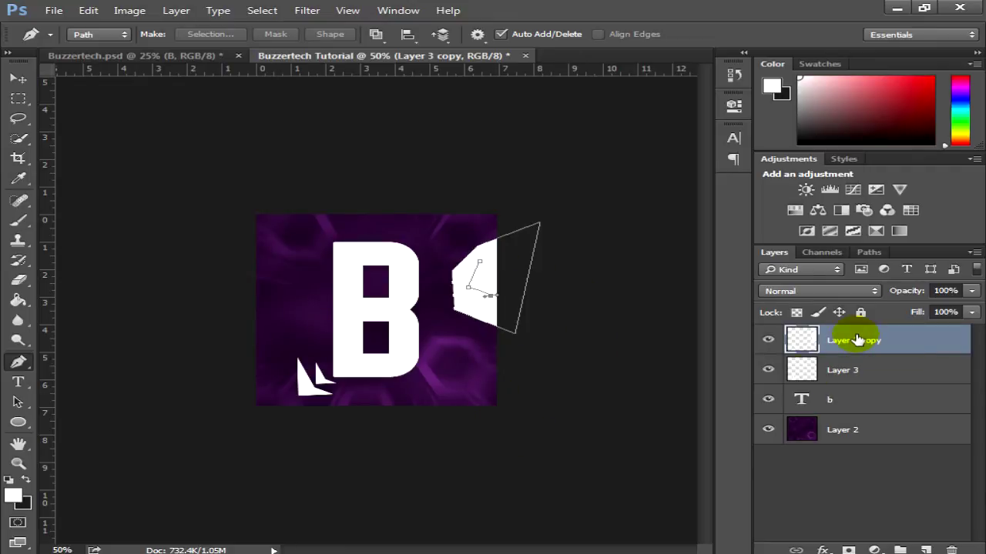
{"action": "key", "text": "ctrl+alt+z"}
{"action": "key", "text": "ctrl+alt+z"}
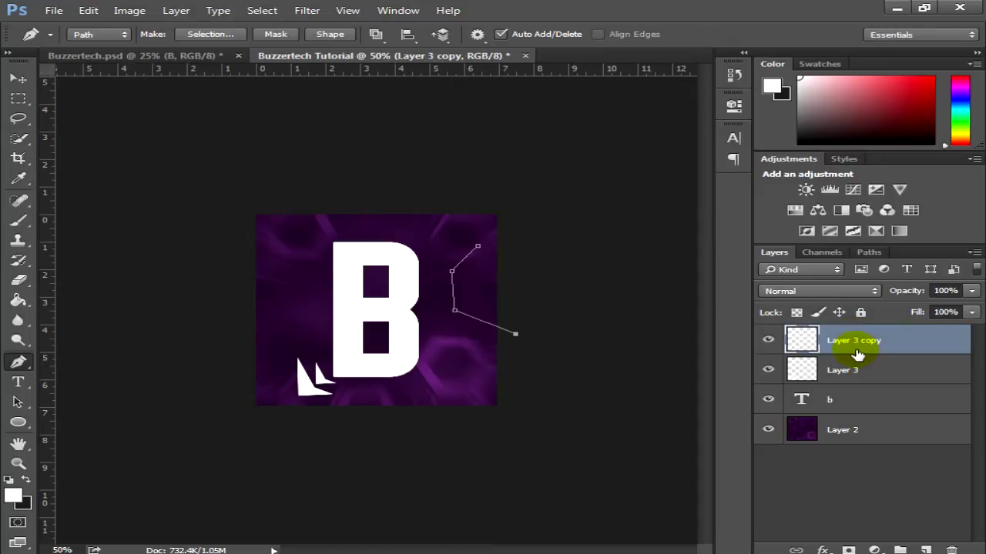
{"action": "key", "text": "ctrl+alt+z"}
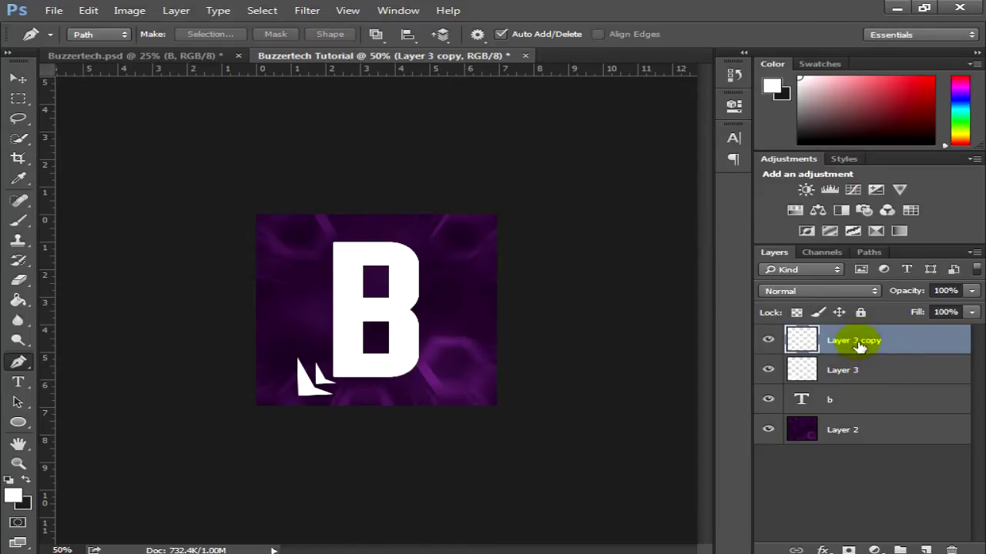
Step: Merge Layer 3 and Layer 3 copy into one layer, and duplicate the merged arrowhead layer
{"action": "left_click", "coordinate": [846, 370], "text": "shift"}
{"action": "key", "text": "ctrl+e"}
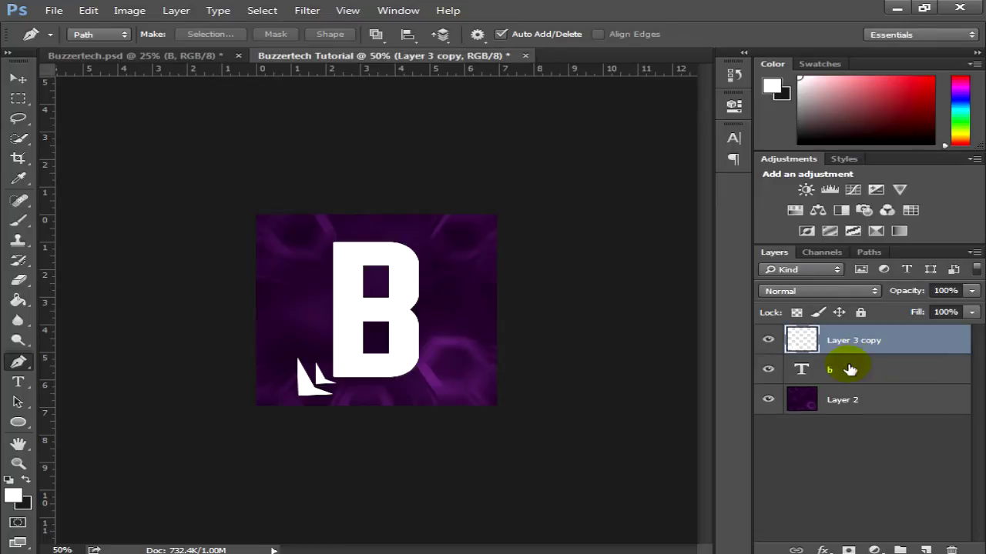
{"action": "left_click", "coordinate": [306, 384]}
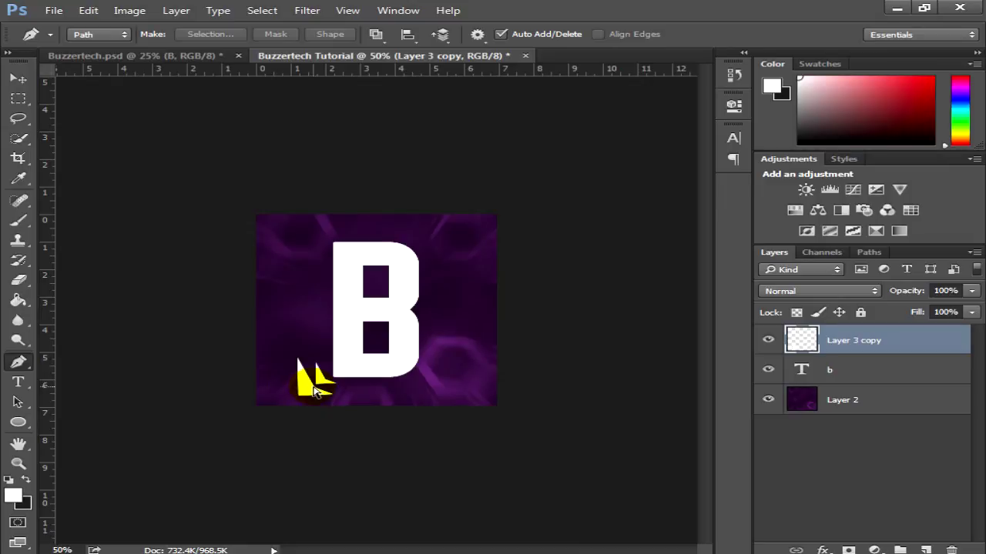
{"action": "key", "text": "ctrl+j"}
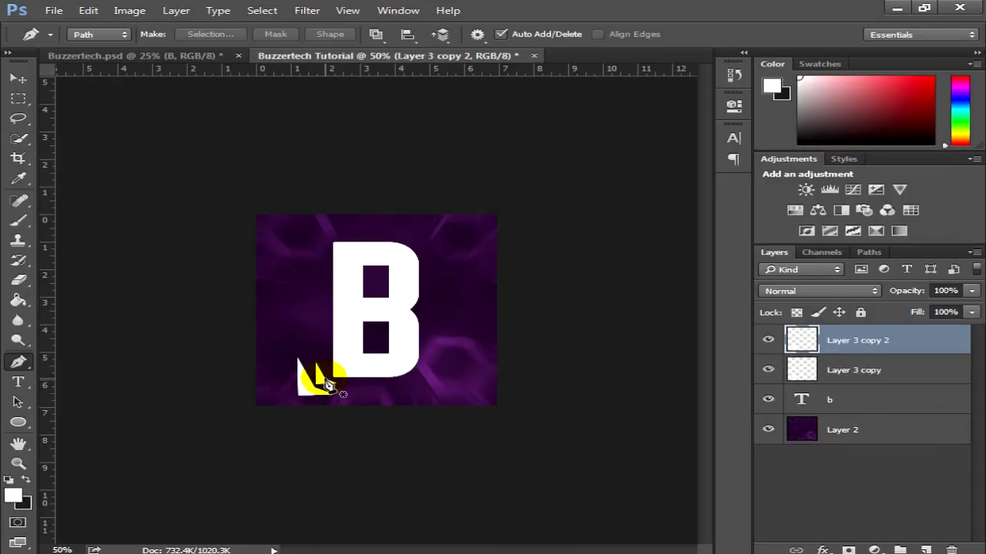
{"action": "left_click", "coordinate": [23, 80]}
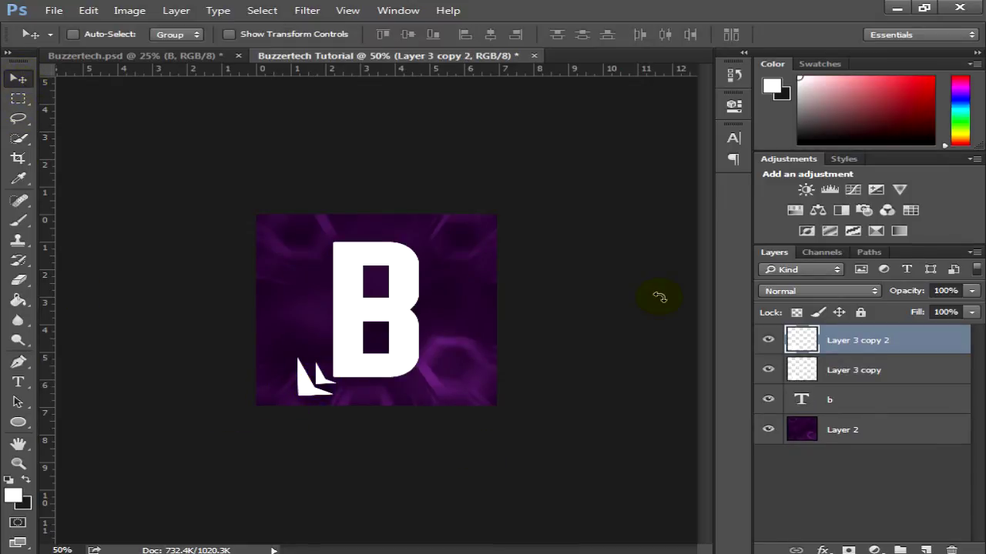
Step: Flip the duplicated arrowhead pair on Layer 3 copy 2 horizontally and vertically with Free Transform
{"action": "key", "text": "ctrl+t"}
{"action": "left_click", "coordinate": [869, 348]}
{"action": "left_click", "coordinate": [321, 386]}
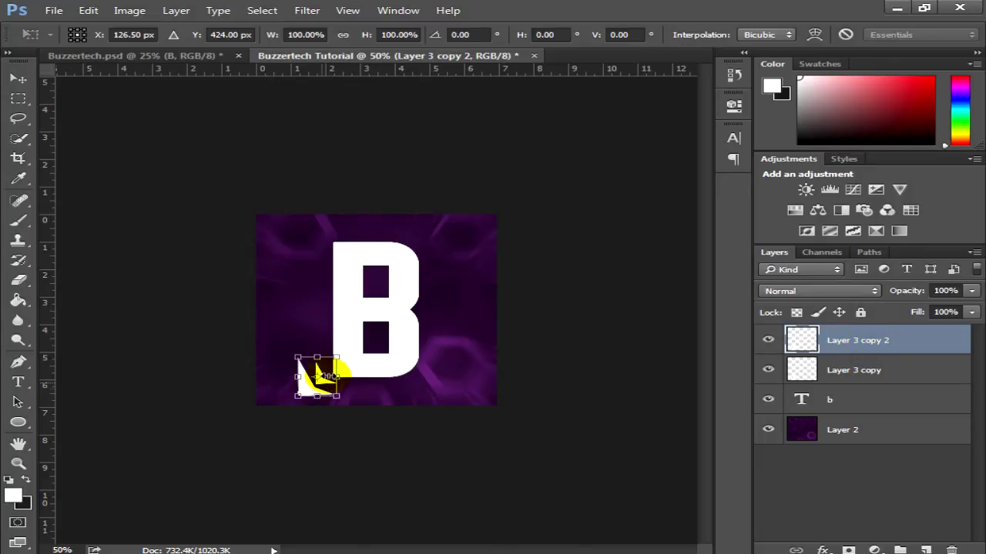
{"action": "right_click", "coordinate": [320, 385]}
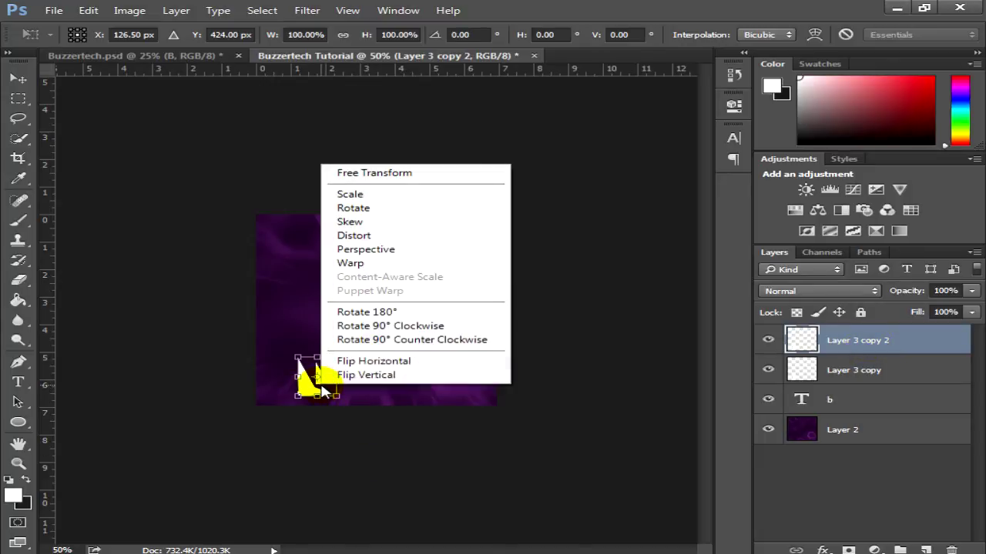
{"action": "left_click", "coordinate": [361, 361]}
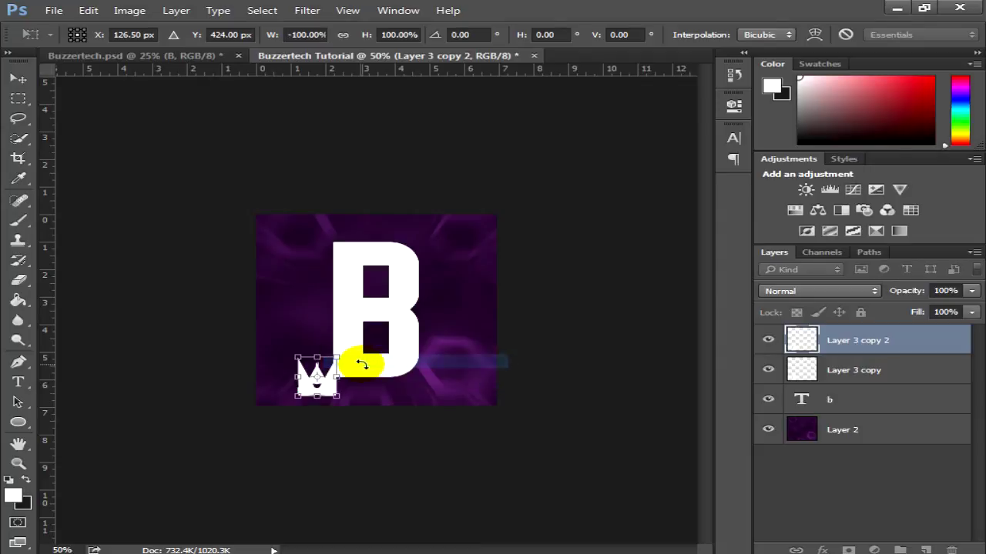
{"action": "right_click", "coordinate": [327, 389]}
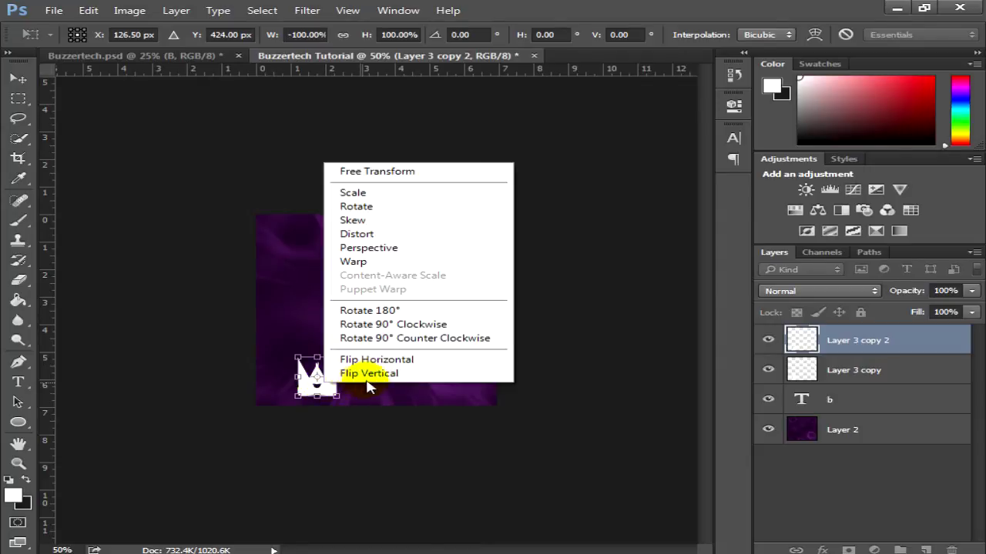
{"action": "left_click", "coordinate": [362, 374]}
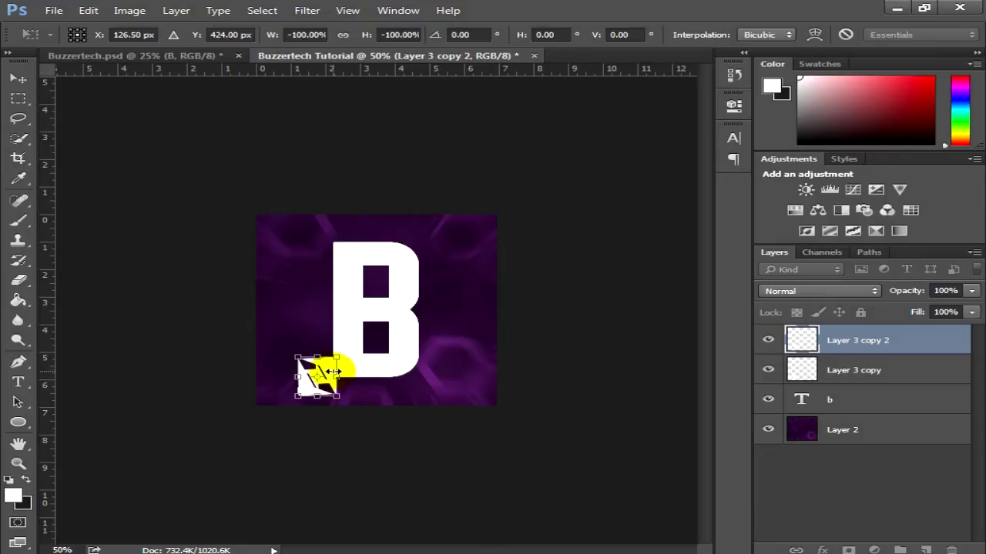
Step: Place the flipped arrowhead pair beside the B's lower-right corner, turned to point right, and apply the transform
{"action": "left_click_drag", "start_coordinate": [322, 378], "coordinate": [445, 236]}
{"action": "left_click_drag", "start_coordinate": [460, 281], "coordinate": [452, 383]}
{"action": "key", "text": "Return"}
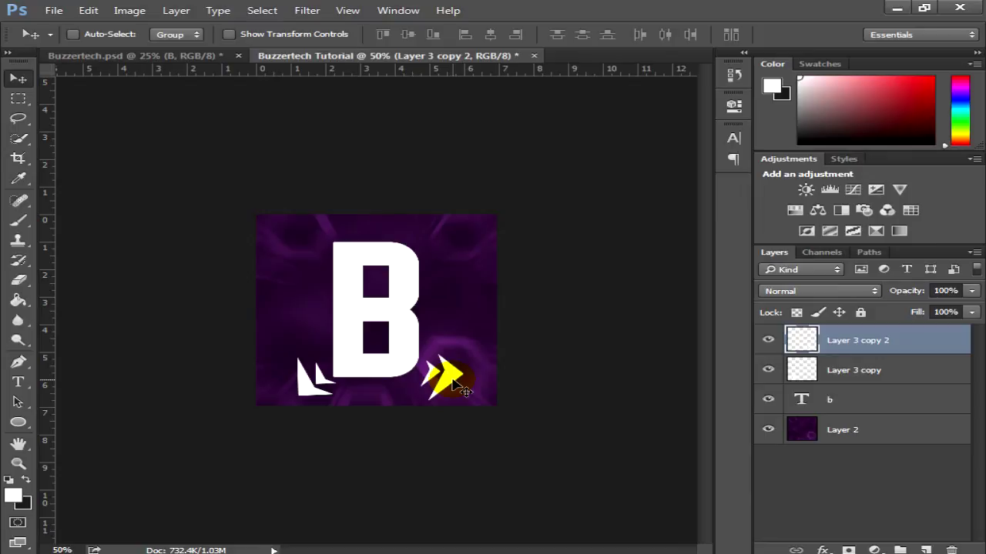
Step: Scale the right-pointing arrowhead pair up to about 143% and position it against the B's right side and the canvas's bottom edge
{"action": "key", "text": "ctrl+t"}
{"action": "left_click_drag", "start_coordinate": [464, 352], "coordinate": [502, 412]}
{"action": "mouse_move", "coordinate": [454, 383]}
{"action": "left_mouse_down"}
{"action": "mouse_move", "coordinate": [465, 388]}
{"action": "mouse_move", "coordinate": [476, 316]}
{"action": "mouse_move", "coordinate": [471, 365]}
{"action": "mouse_move", "coordinate": [477, 254]}
{"action": "mouse_move", "coordinate": [462, 331]}
{"action": "mouse_move", "coordinate": [466, 397]}
{"action": "mouse_move", "coordinate": [466, 382]}
{"action": "left_mouse_up"}
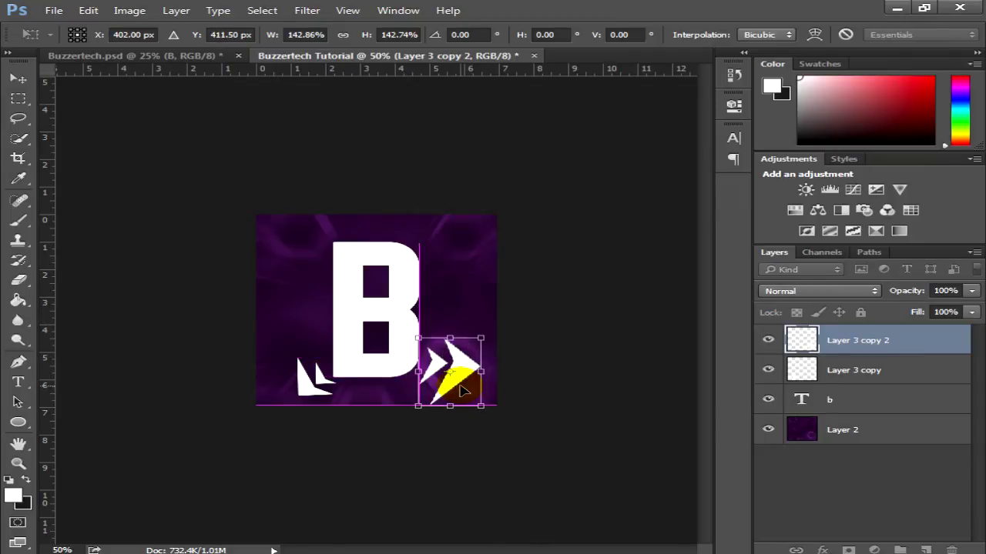
{"action": "left_click", "coordinate": [853, 34]}
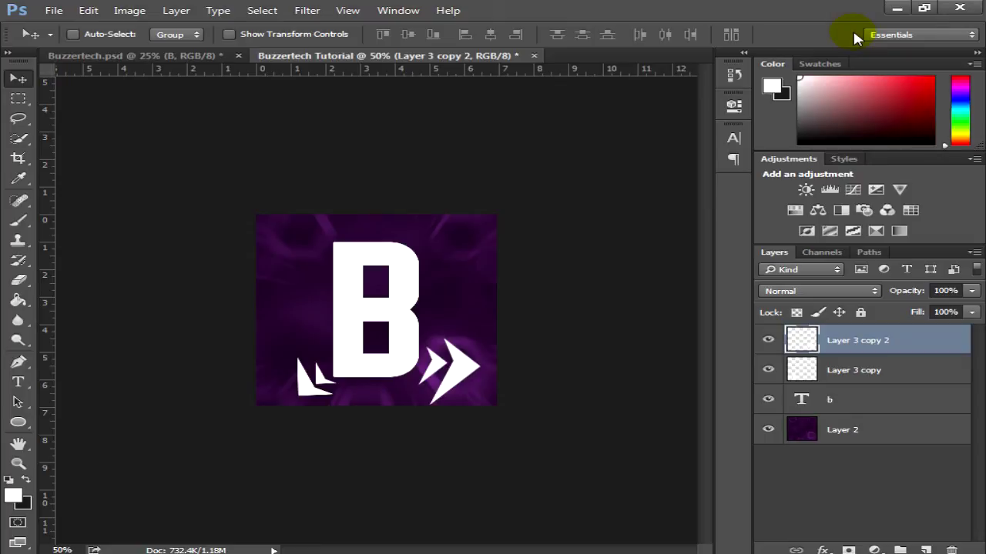
{"action": "key", "text": "ctrl+minus"}
{"action": "key", "text": "ctrl+minus"}
{"action": "key", "text": "ctrl+minus"}
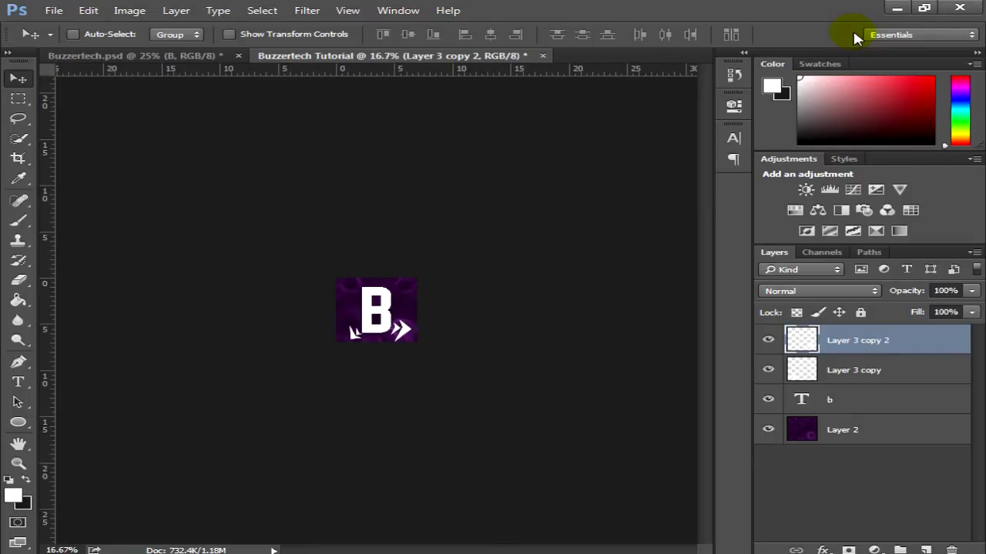
{"action": "key", "text": "ctrl+plus"}
{"action": "key", "text": "ctrl+plus"}
{"action": "key", "text": "ctrl+plus"}
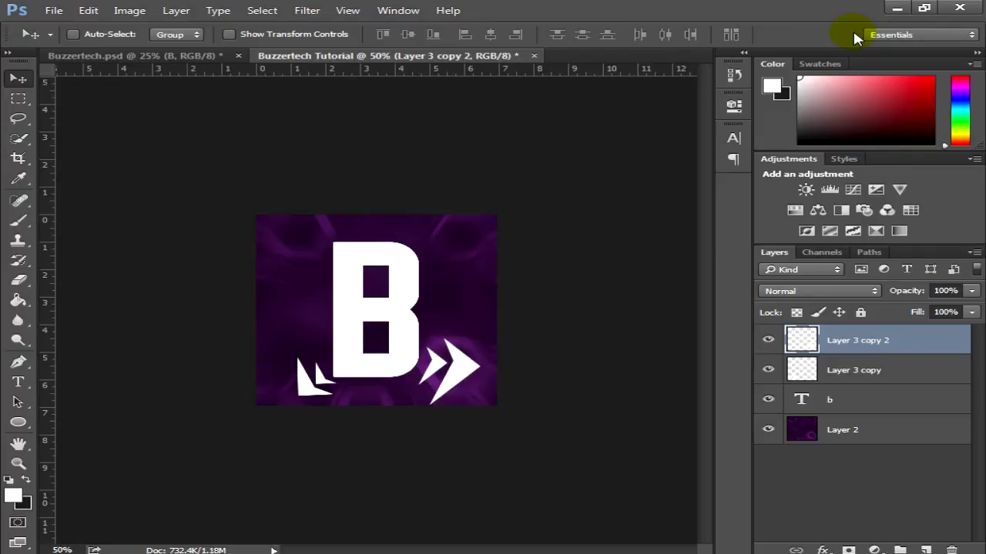